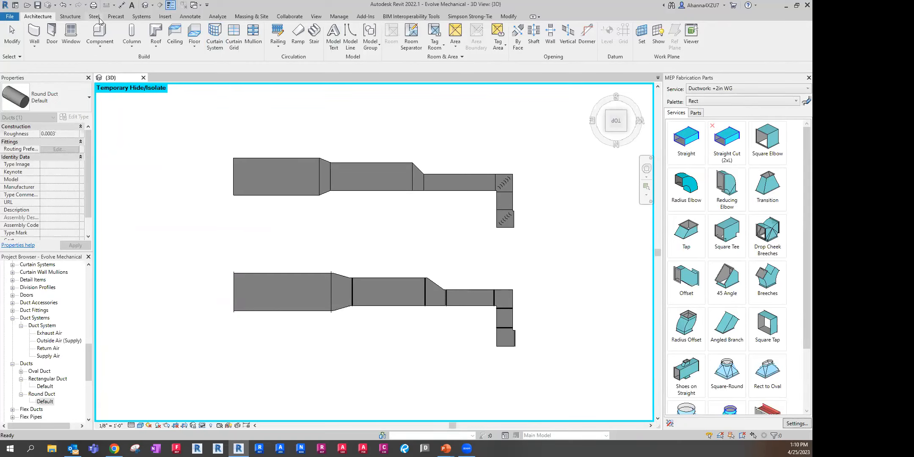
- Draw a 14" by 10" rectangular duct run with two angled bends between the two existing duct runs
click(140, 16)
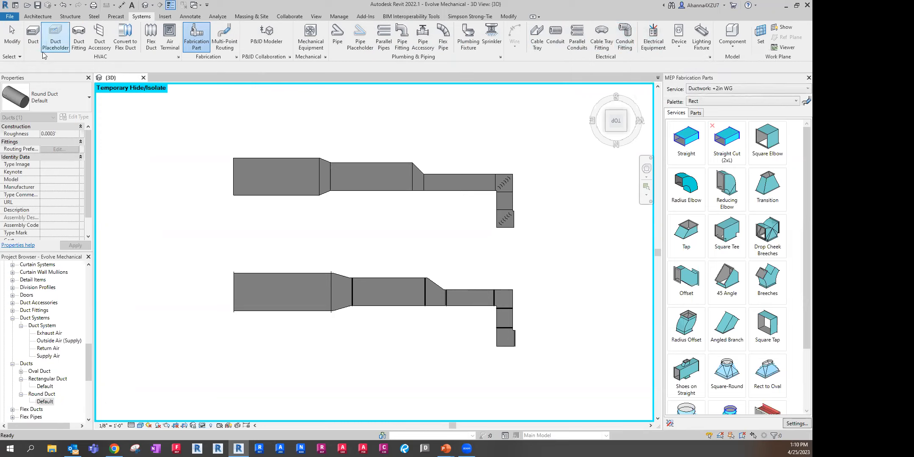
click(35, 41)
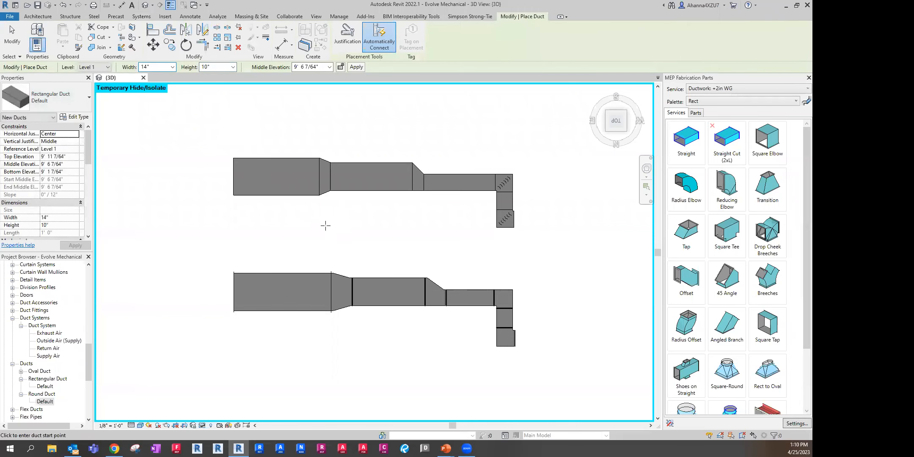
click(317, 240)
click(408, 239)
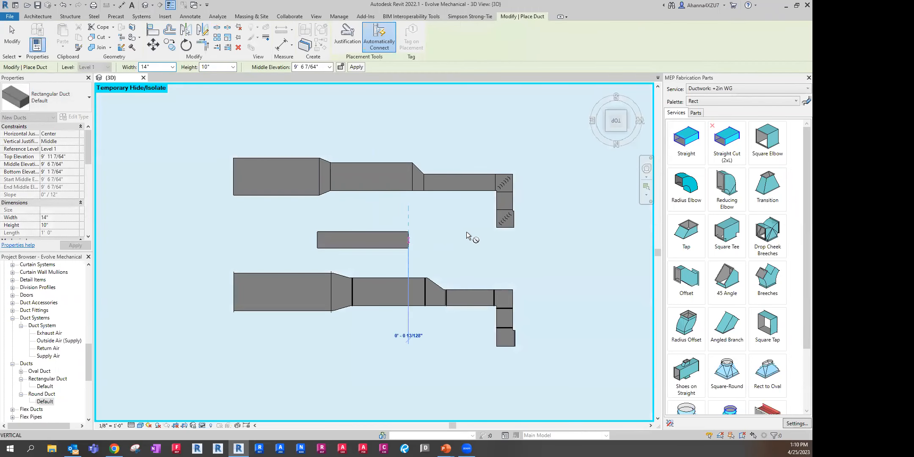
click(438, 222)
click(489, 247)
key(Escape)
key(Escape)
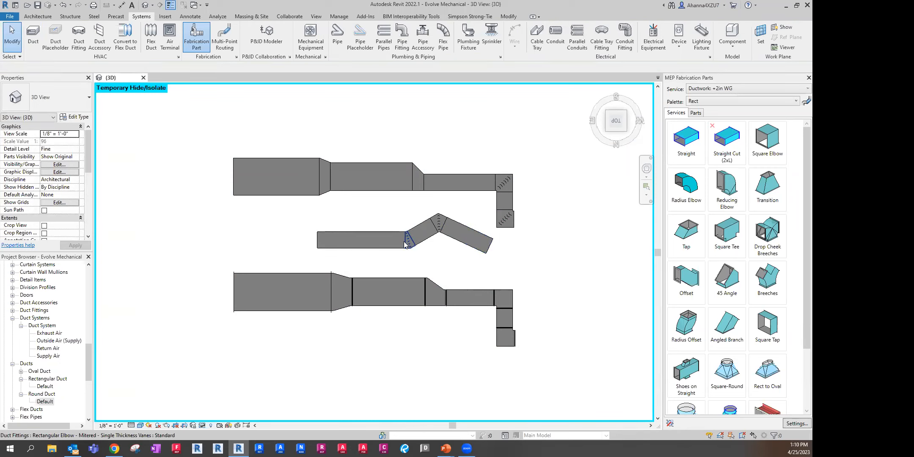
- Inspect the mitered elbows at the two bends of the middle duct run and delete that whole run
click(437, 219)
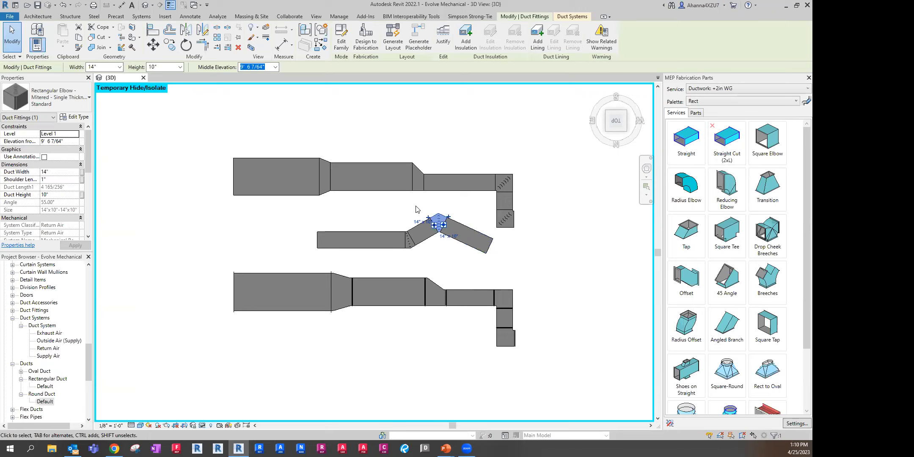
click(409, 242)
click(438, 215)
drag(496, 271, 388, 225)
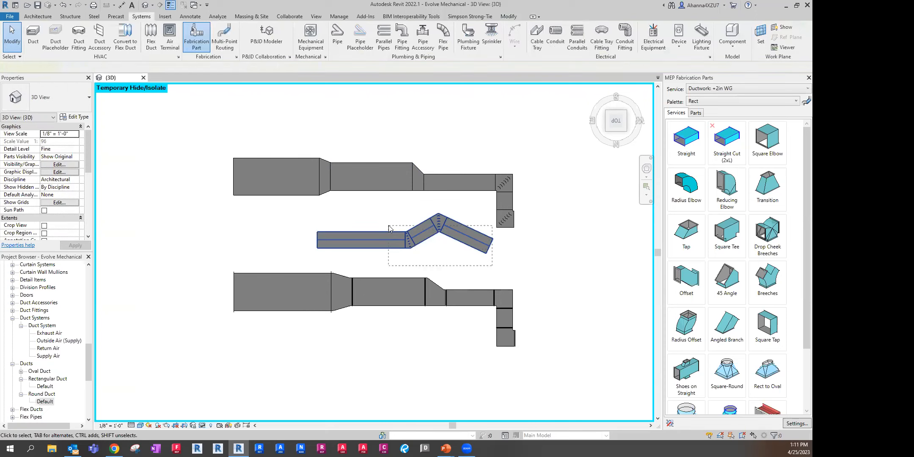
key(Delete)
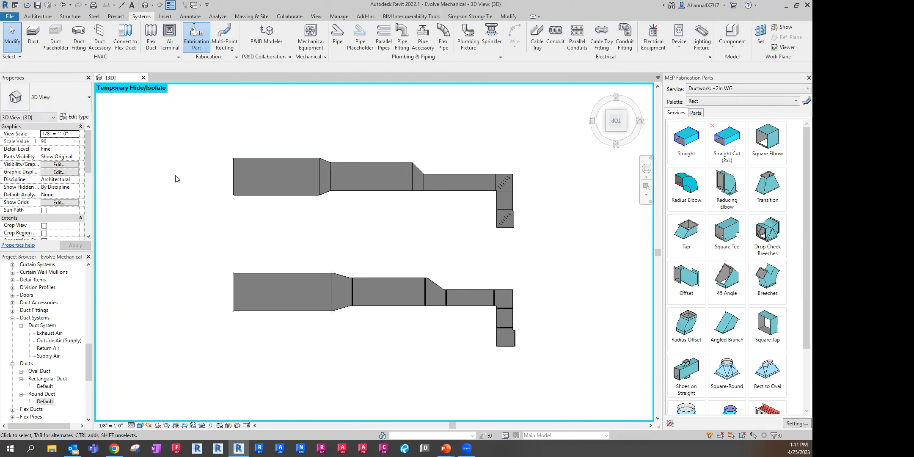
- Review the instance properties of the upper run's widest rectangular duct, from constraints through flow, insulation and lining
click(296, 174)
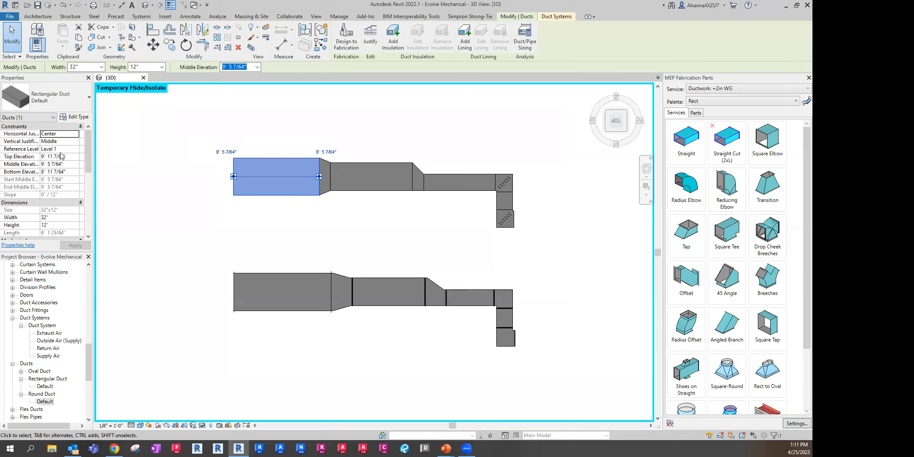
scroll(62, 153, down, 6)
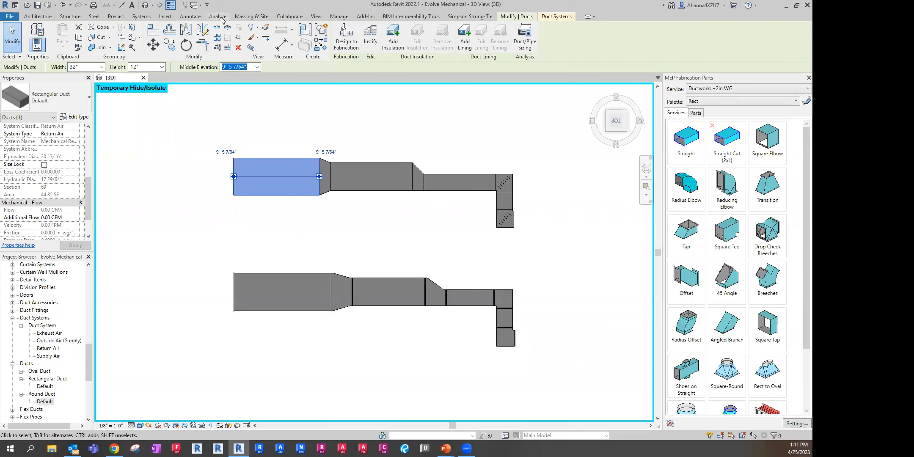
scroll(63, 177, down, 2)
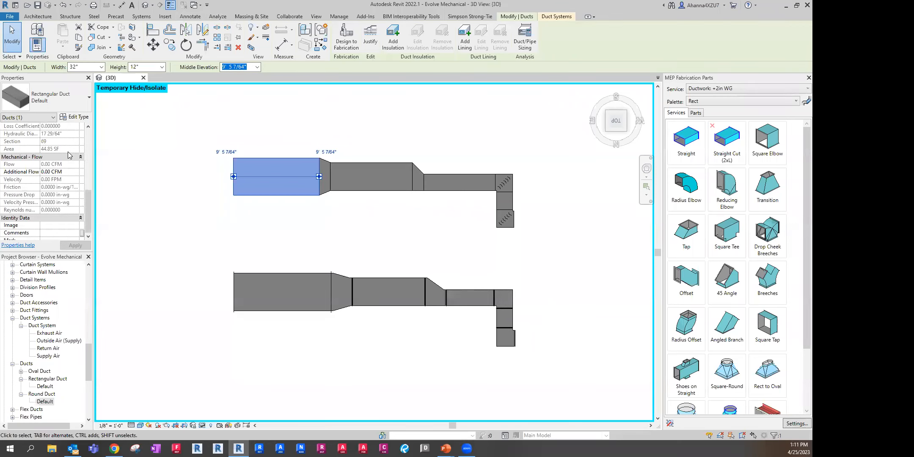
scroll(63, 189, down, 4)
scroll(60, 191, up, 8)
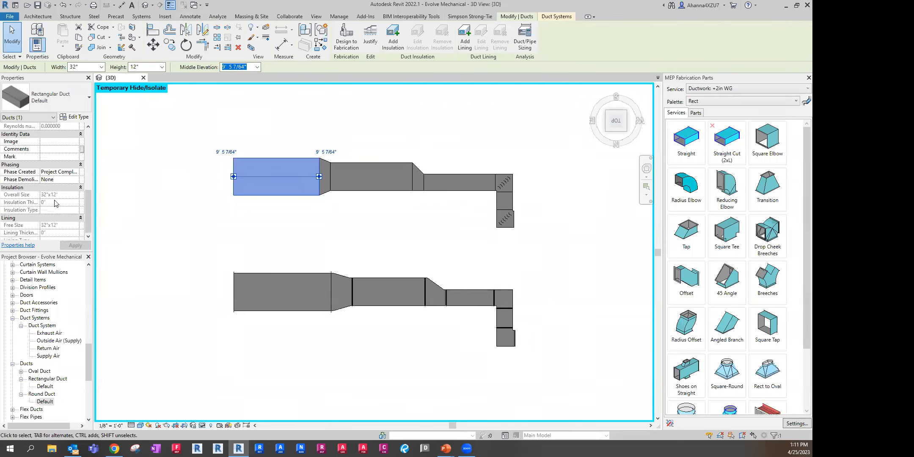
scroll(54, 151, up, 3)
- Examine the Rectangular Duct type properties and the fittings assigned in its Routing Preferences, then deselect the duct
click(71, 118)
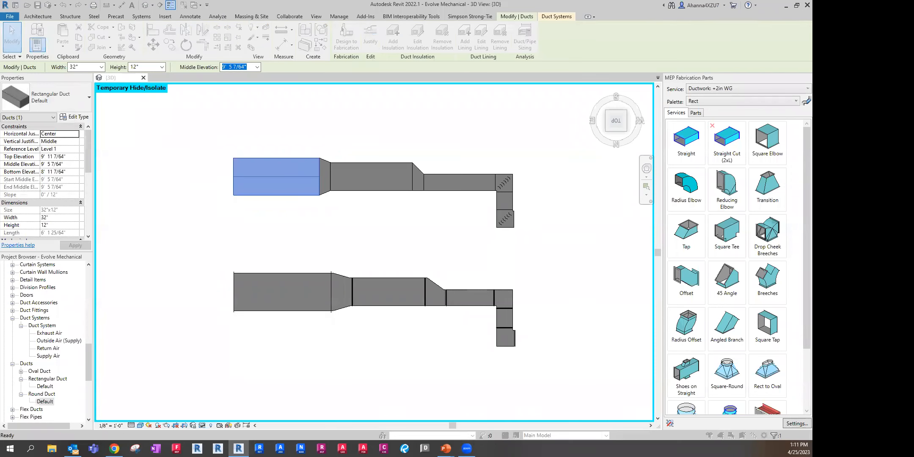
key(Escape)
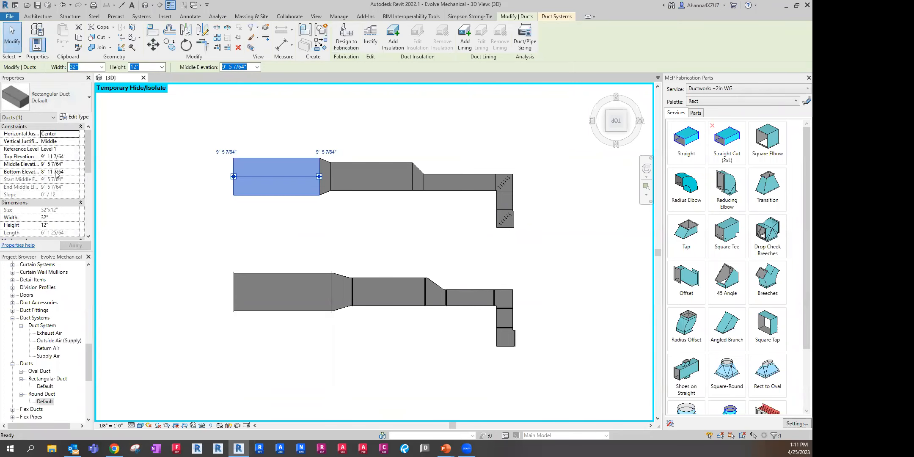
click(71, 118)
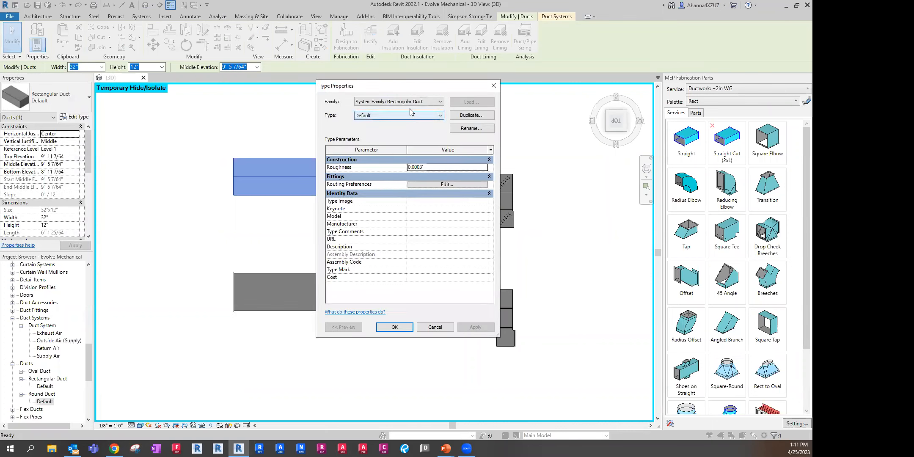
click(439, 184)
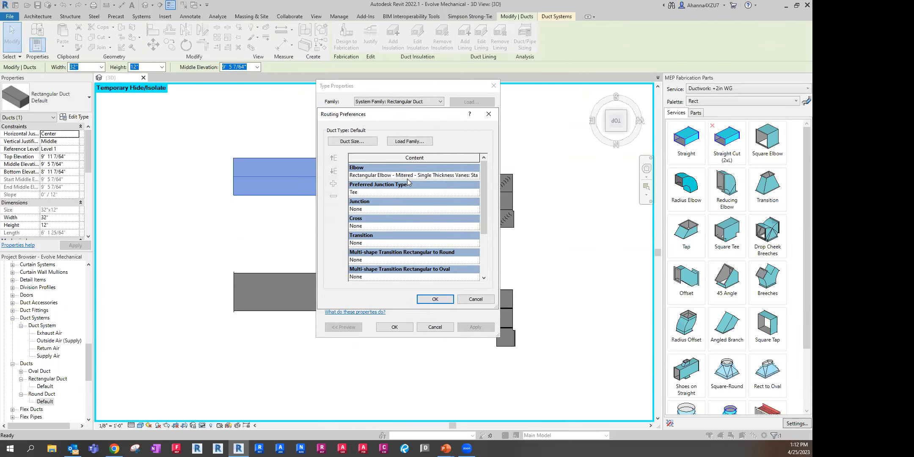
scroll(433, 243, down, 3)
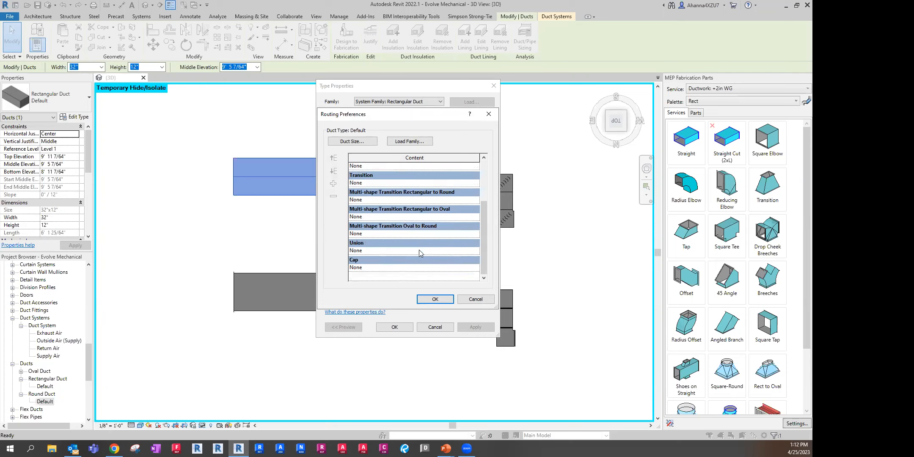
click(442, 300)
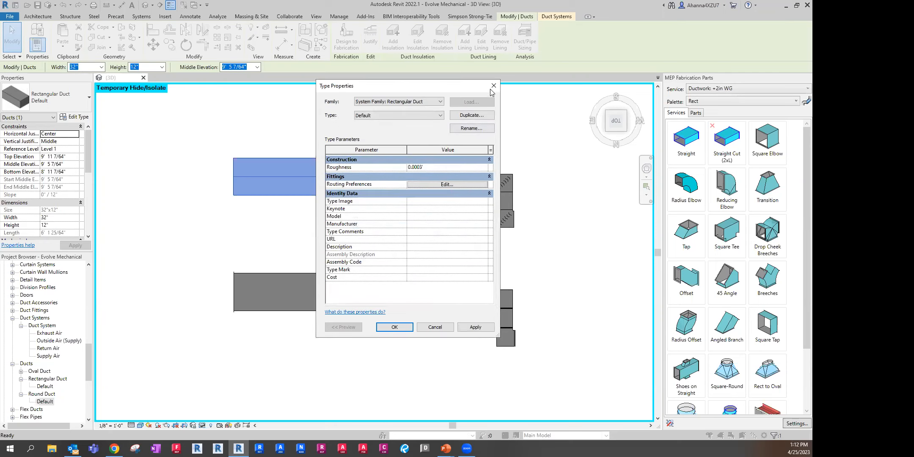
click(493, 86)
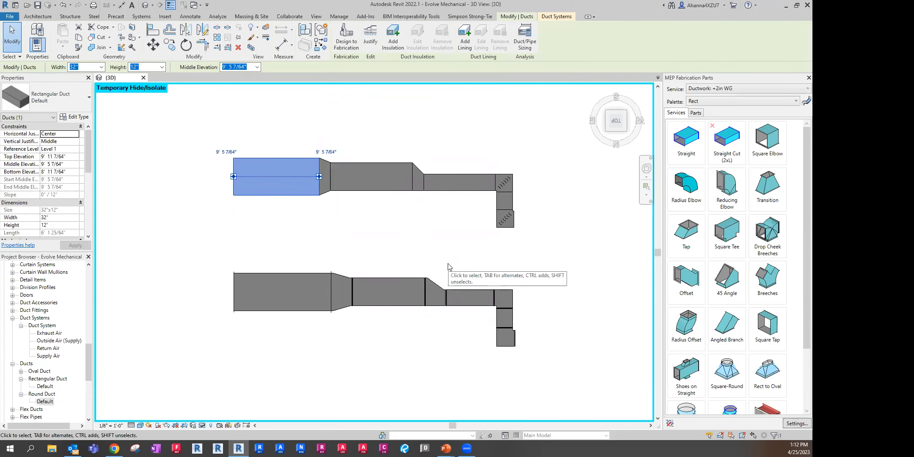
click(425, 245)
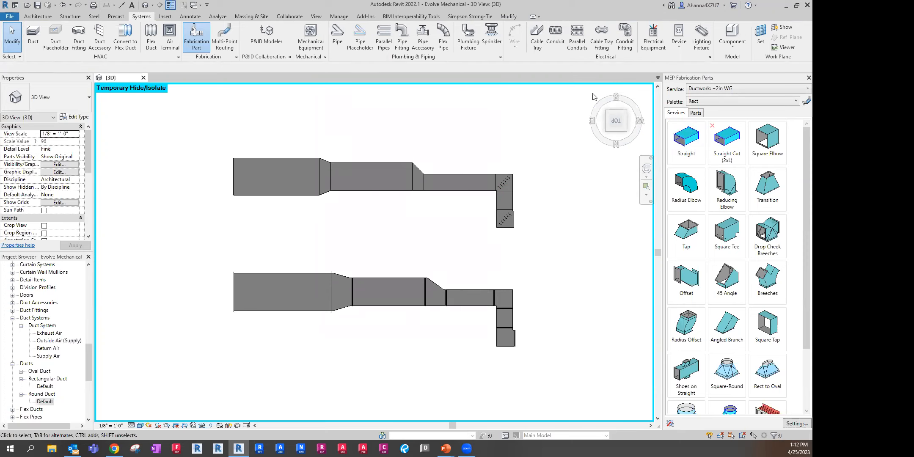
- Review the available fabrication services and palettes for Ductwork: +2in WG, view the Access parts, and return to the Rect palette
click(201, 46)
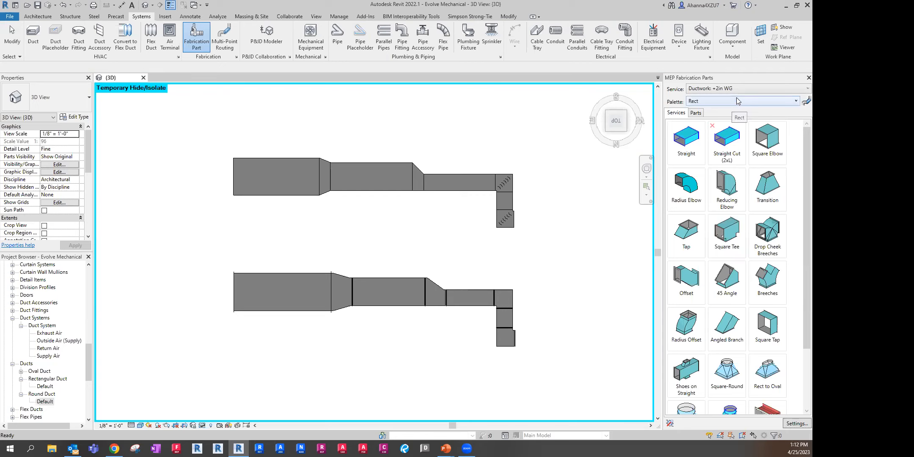
click(726, 89)
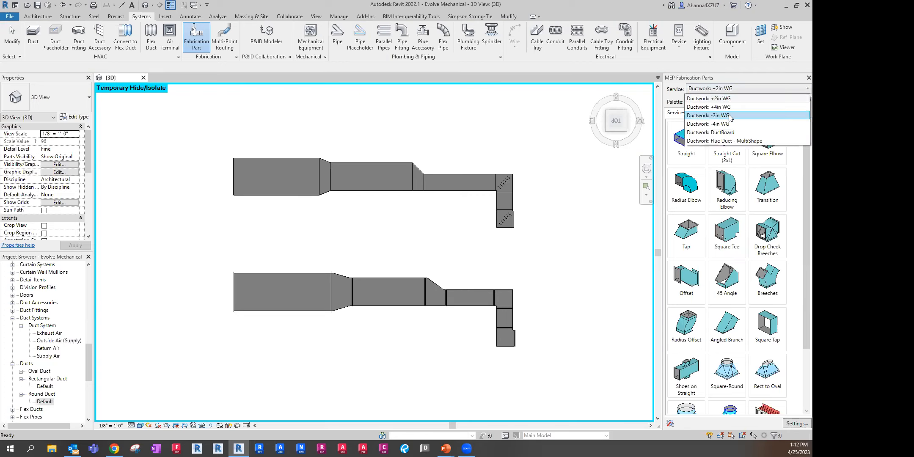
click(734, 78)
click(726, 101)
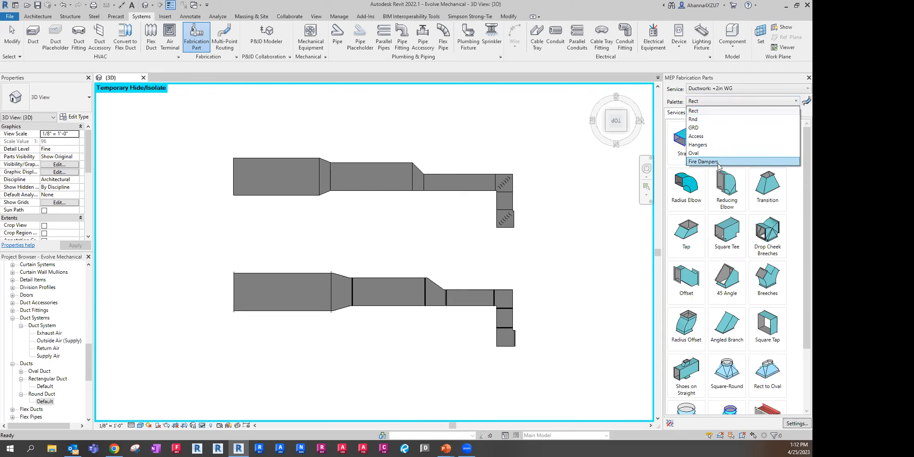
click(716, 136)
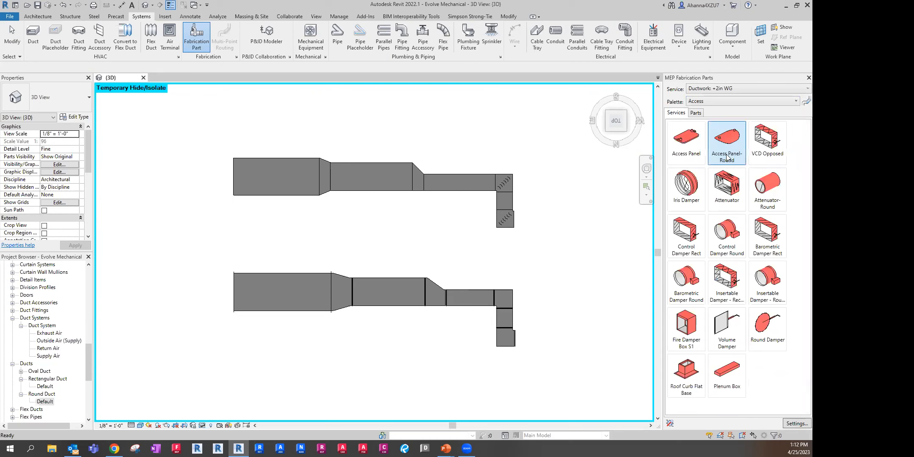
click(297, 277)
click(406, 243)
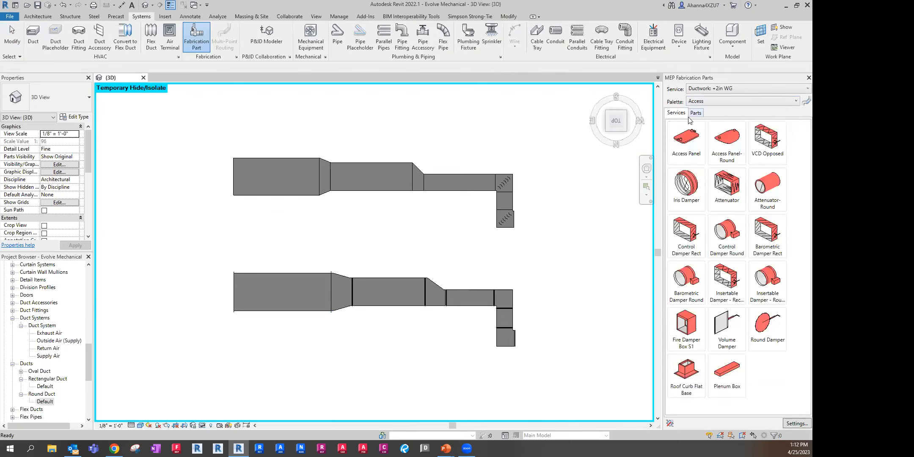
click(709, 102)
click(711, 111)
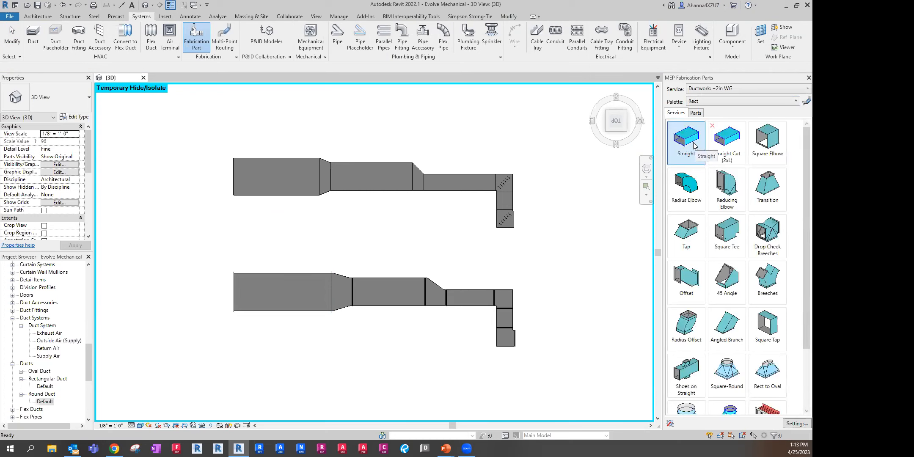
- Place two 14" by 10" Straight fabrication parts in line from the open end of the lower run's last square elbow
click(684, 143)
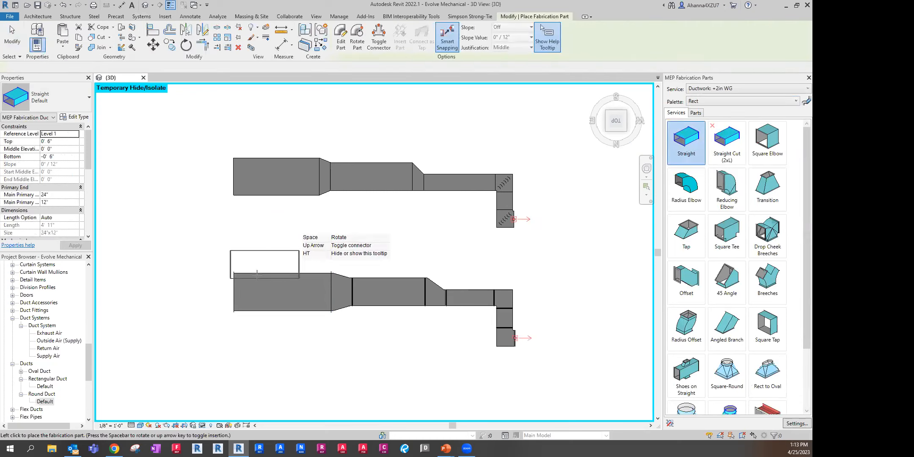
key(Escape)
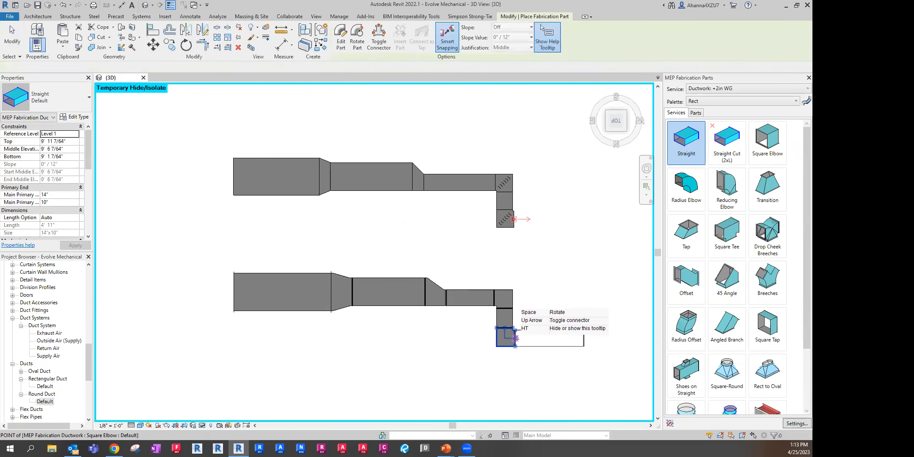
click(587, 339)
scroll(239, 292, down, 1)
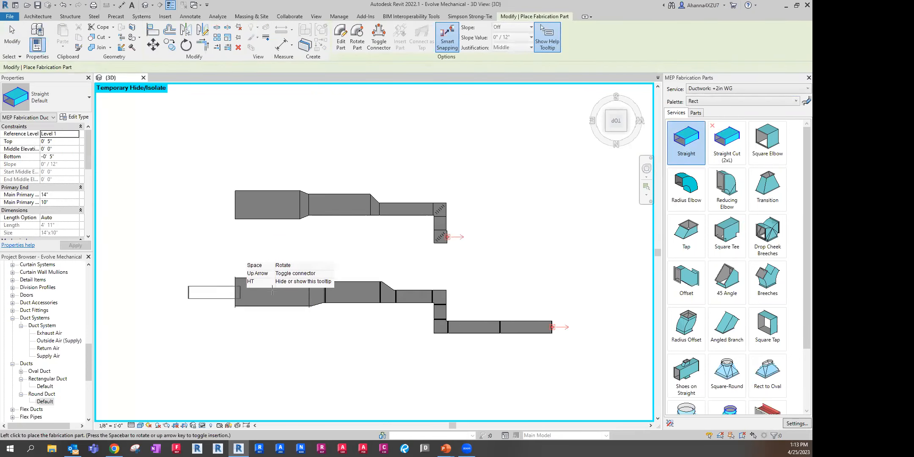
- Extend the lower run with a Reducing Elbow and a 10" by 6" Straight, and place a separate matching Straight between the runs
click(728, 189)
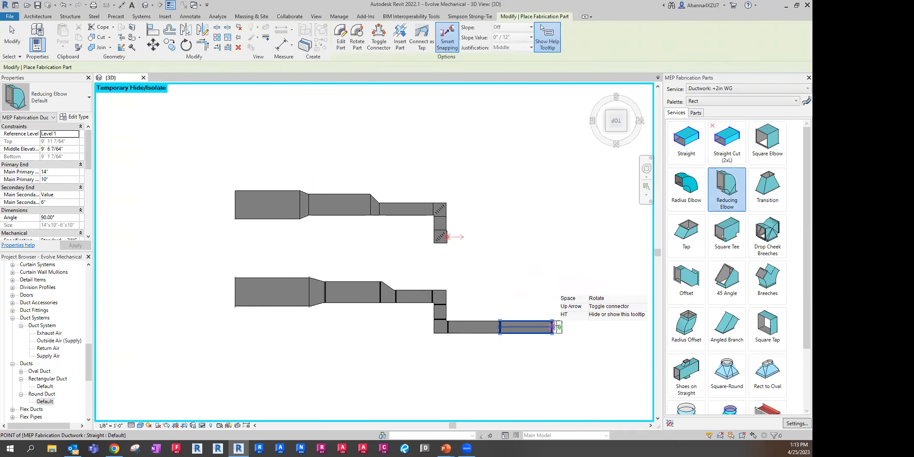
click(685, 140)
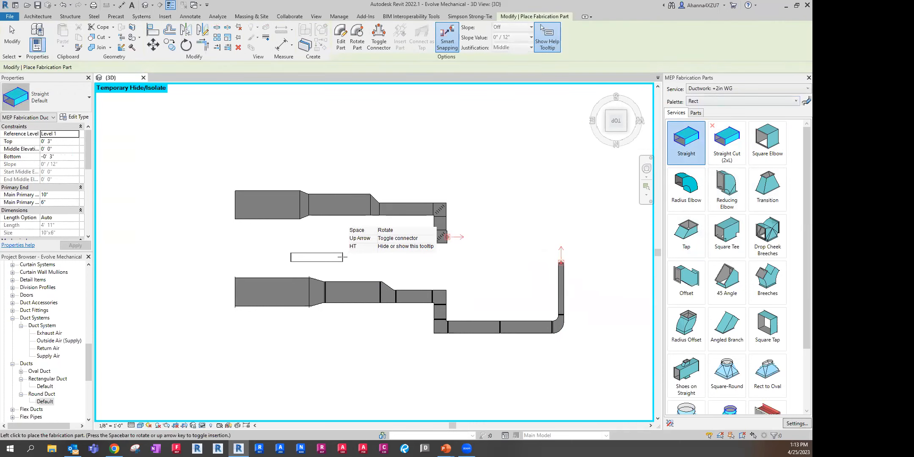
click(343, 256)
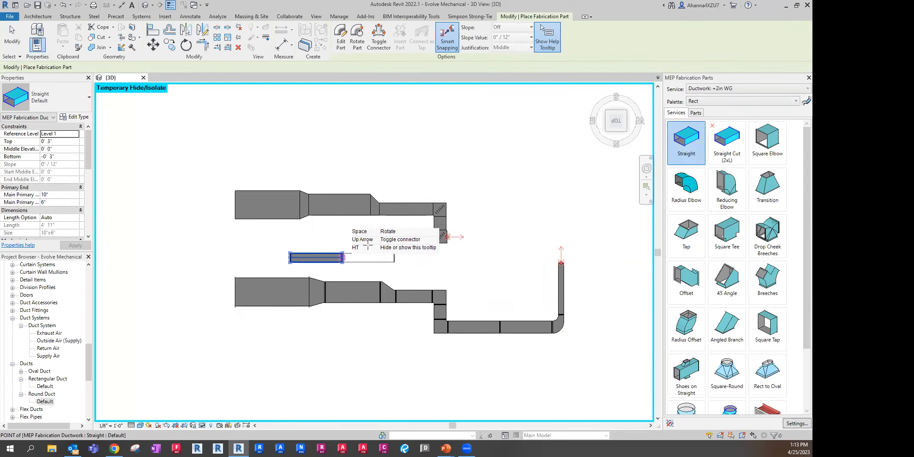
key(Escape)
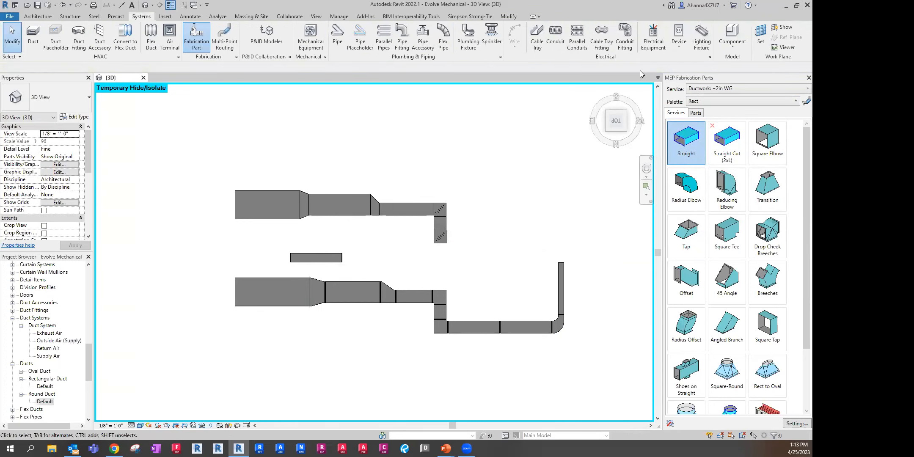
- Shorten the lower run's 32" by 12" straight from its open end to about 5' 11" long
click(279, 278)
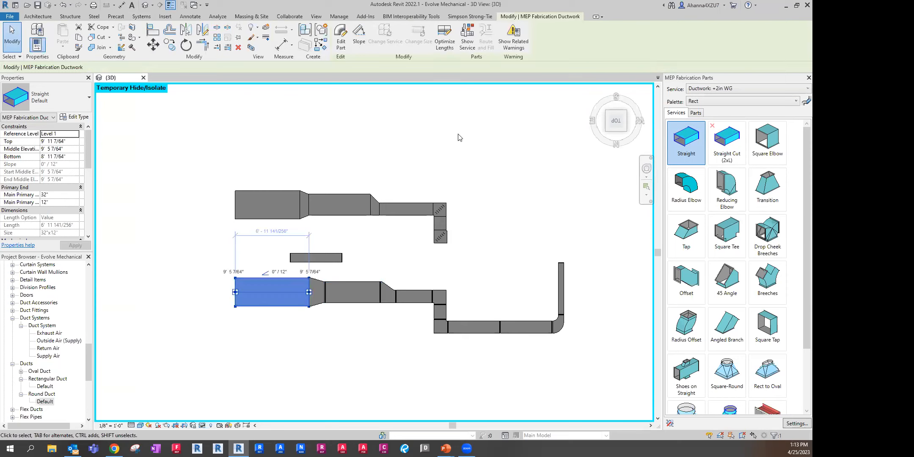
drag(236, 292, 246, 292)
click(230, 285)
click(268, 288)
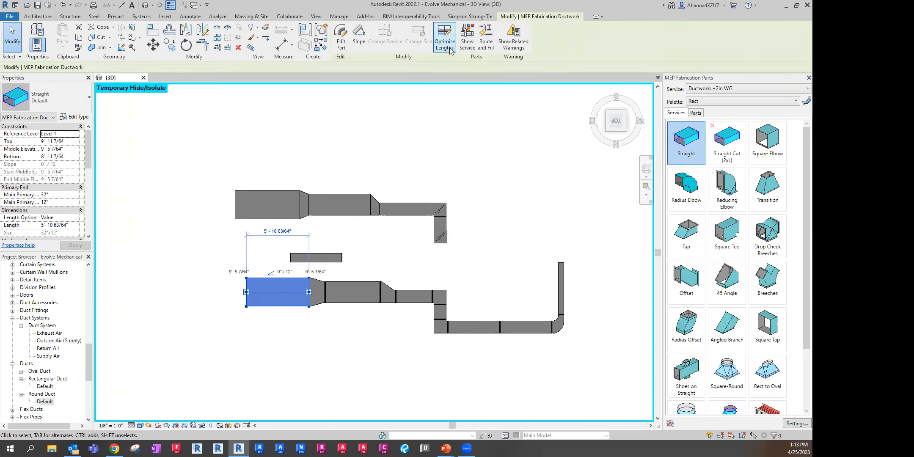
click(485, 40)
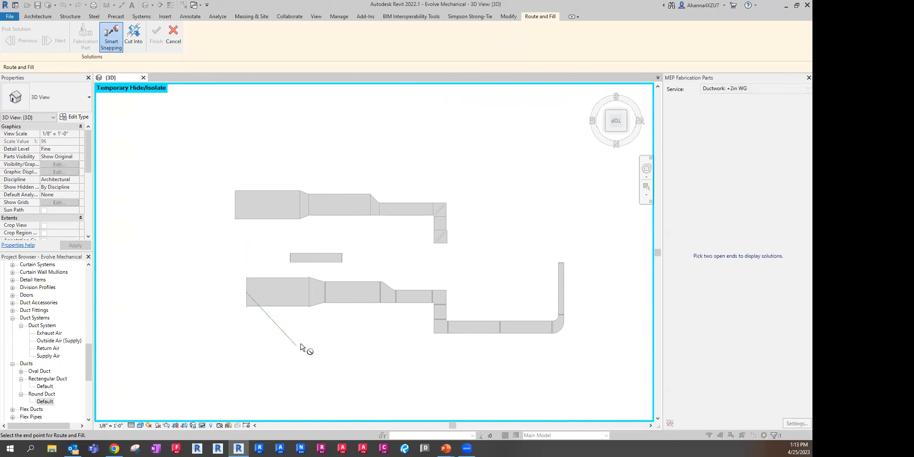
key(Escape)
key(Escape)
- Try to Route and Fill from the lower run's open 10" by 6" straight to the nearer end of the separate straight
click(560, 278)
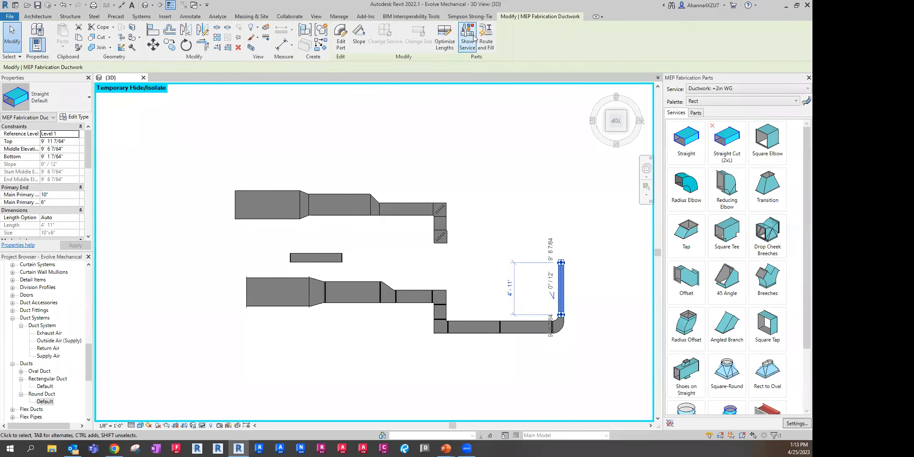
click(485, 40)
click(342, 258)
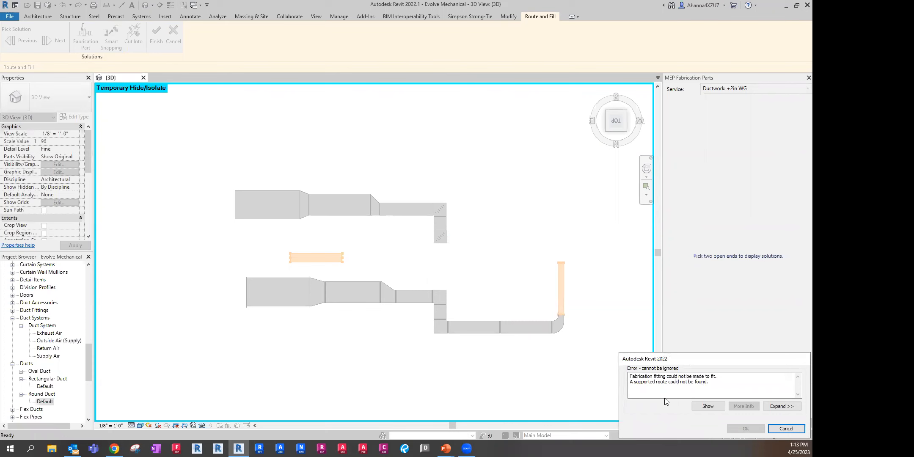
click(786, 428)
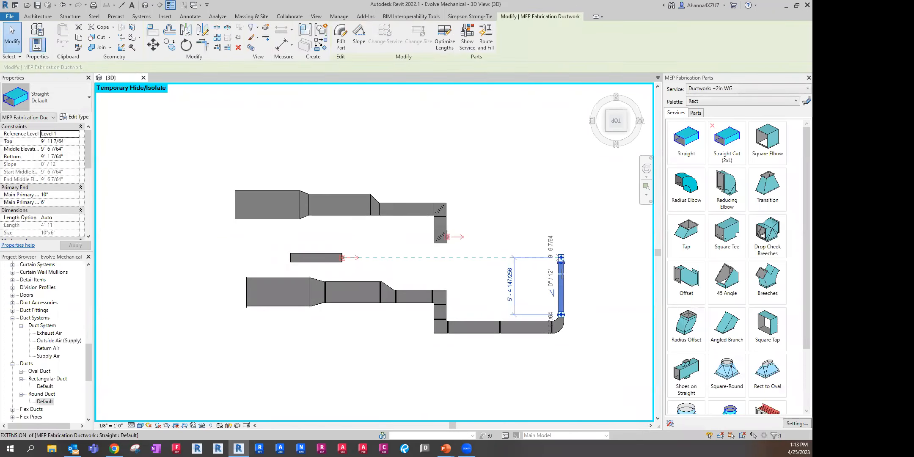
- Shorten the lower run's open 10" by 6" straight to about 1' 4" and generate Route and Fill solutions from it to the separate straight
click(517, 311)
click(561, 307)
click(478, 47)
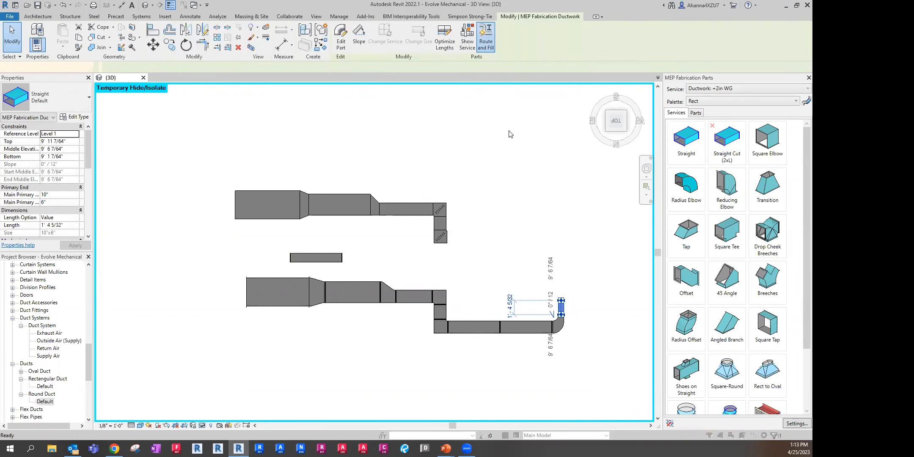
click(344, 259)
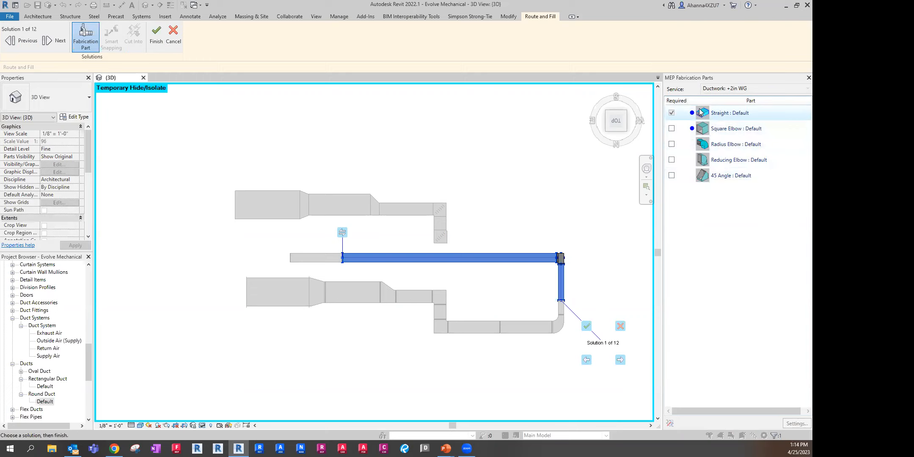
- Require the Square Elbow and 45 Angle parts in the Route and Fill solution and finish the route
click(671, 128)
click(671, 144)
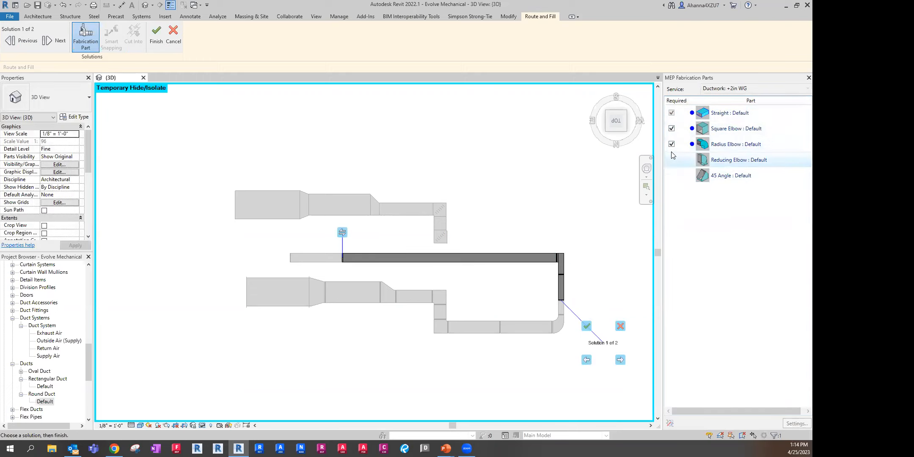
click(671, 144)
click(672, 175)
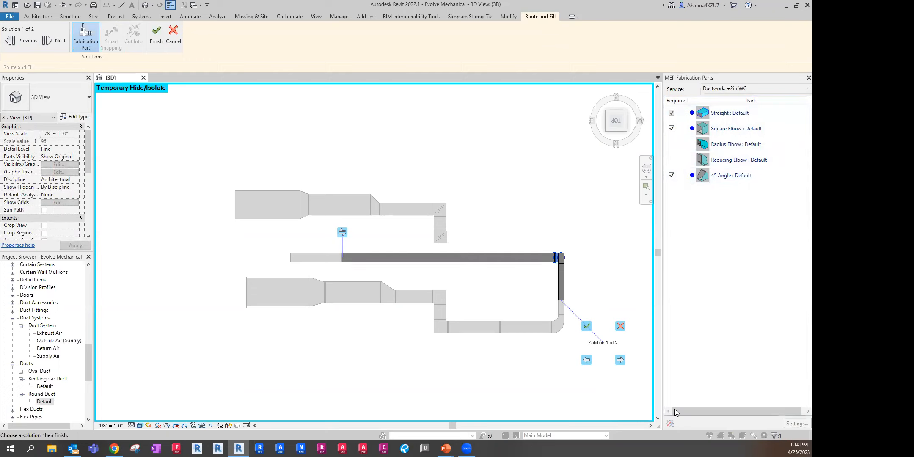
click(156, 36)
- Examine the filled route from several angles, checking how its long straight and elbows connect to the lower run
click(493, 257)
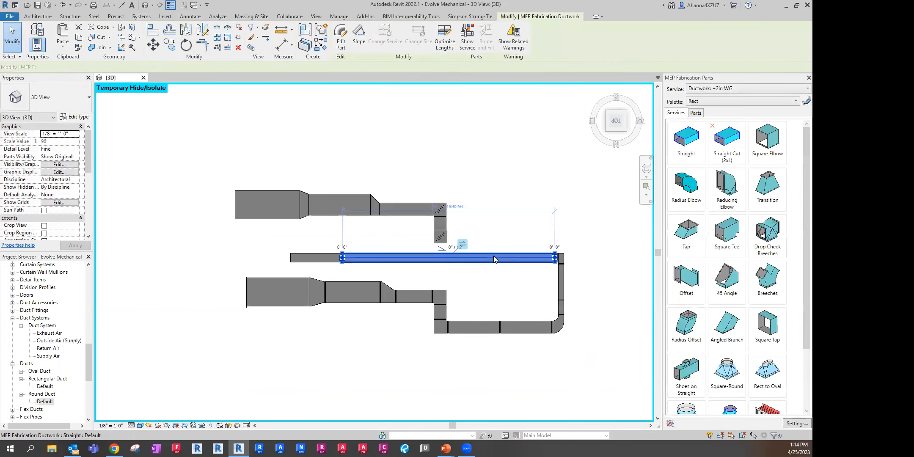
shift+middle_drag(448, 400, 310, 278)
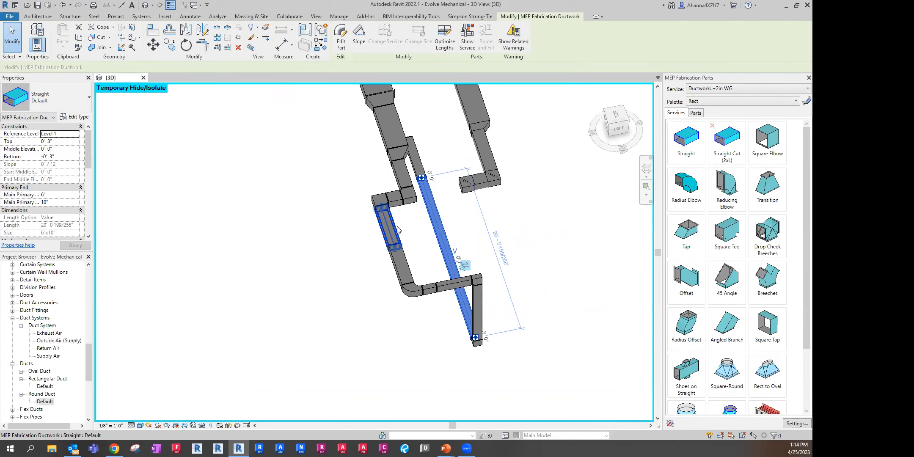
shift+middle_drag(397, 228, 507, 339)
scroll(502, 209, up, 1)
click(483, 157)
shift+middle_drag(483, 157, 435, 225)
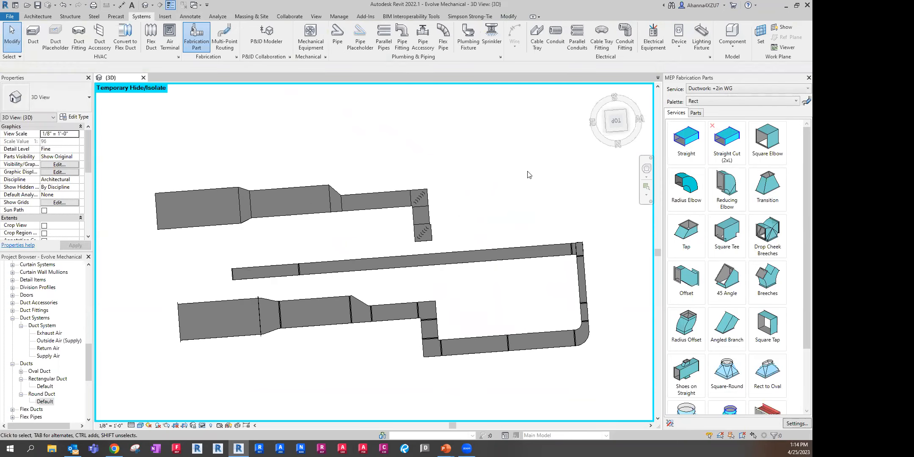
shift+middle_drag(467, 255, 478, 255)
click(478, 255)
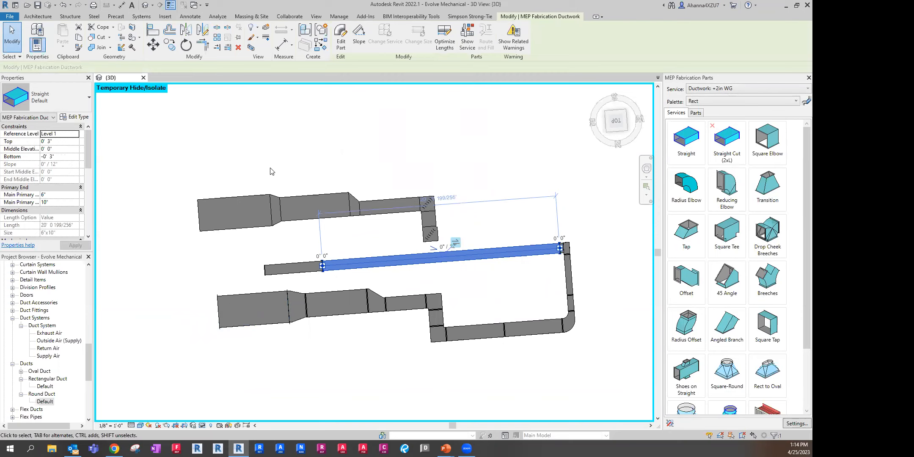
click(290, 163)
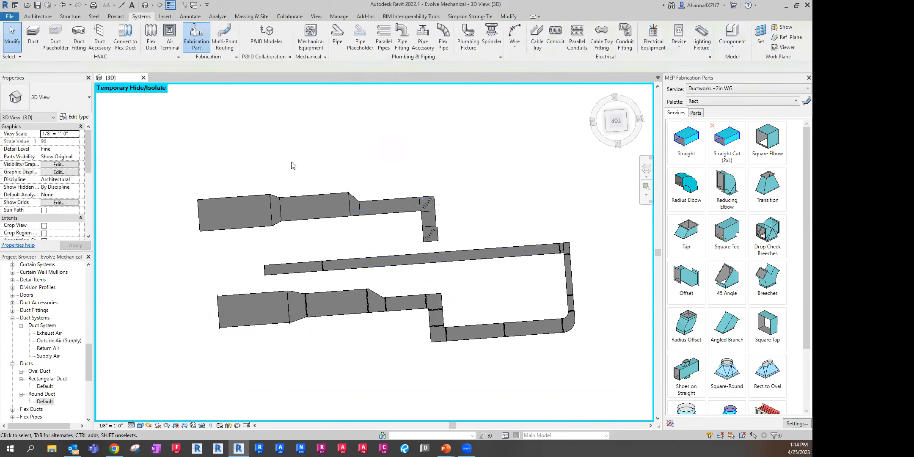
- Place Strut Hangers from the Hangers palette on four straights of the lower fabrication run
click(731, 101)
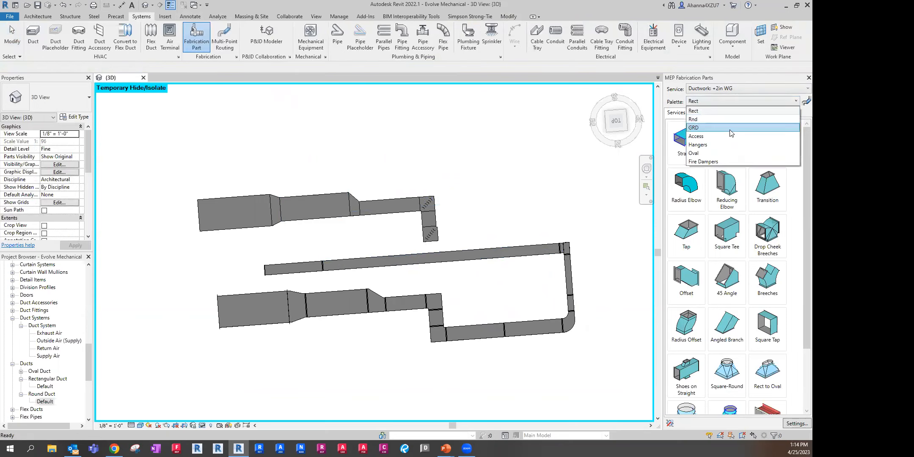
click(728, 143)
click(728, 148)
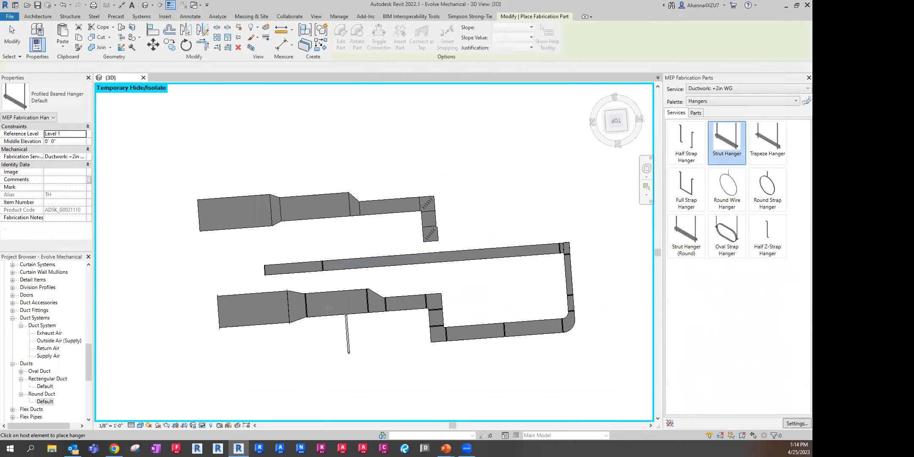
click(259, 308)
click(464, 334)
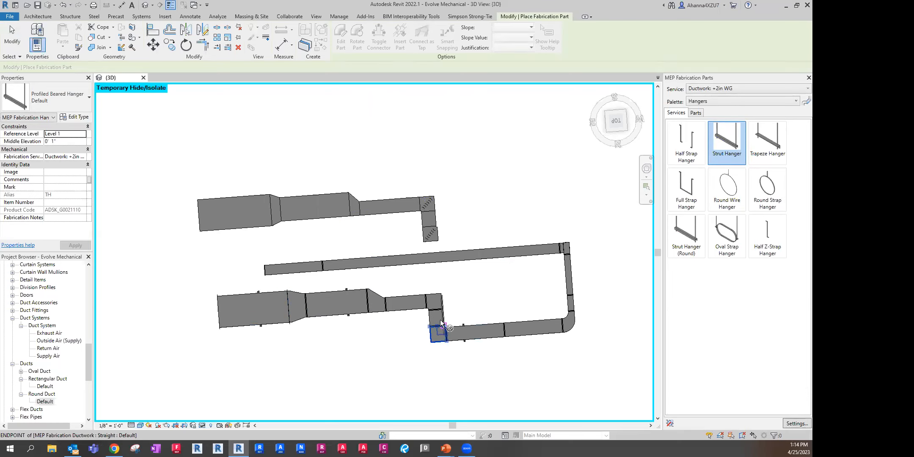
key(Escape)
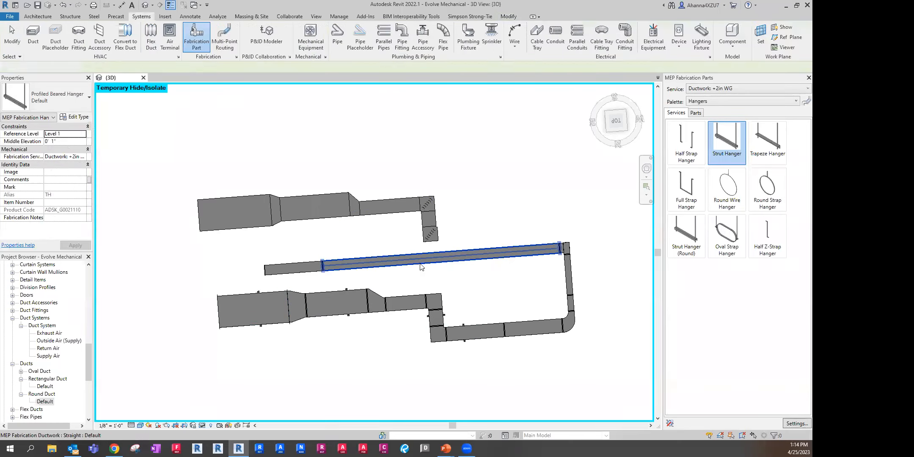
- In a top view, rotate the upper run's last mitered elbow about its connection and return it to its original orientation
click(420, 259)
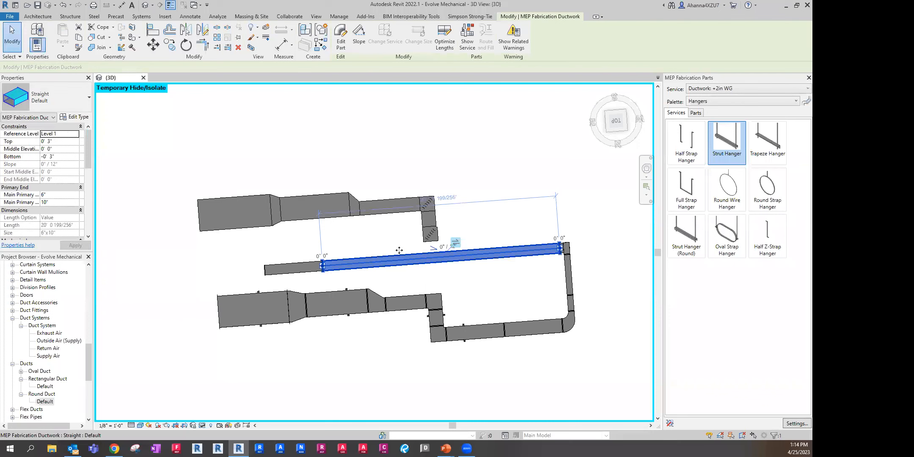
click(615, 128)
click(508, 207)
scroll(508, 207, down, 2)
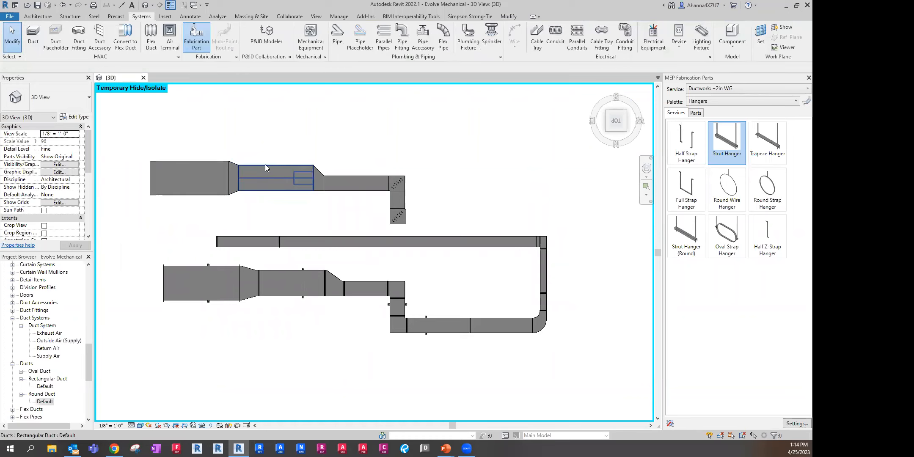
scroll(595, 170, up, 1)
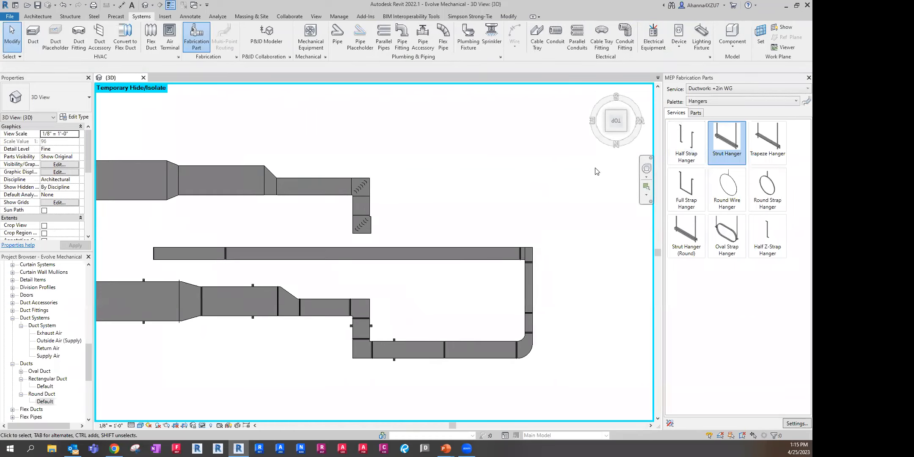
click(360, 228)
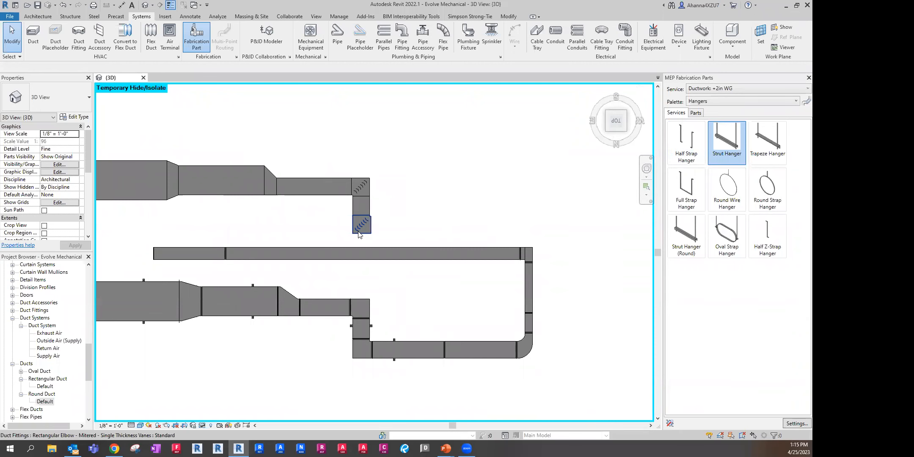
scroll(356, 241, up, 1)
scroll(356, 241, up, 1)
click(375, 199)
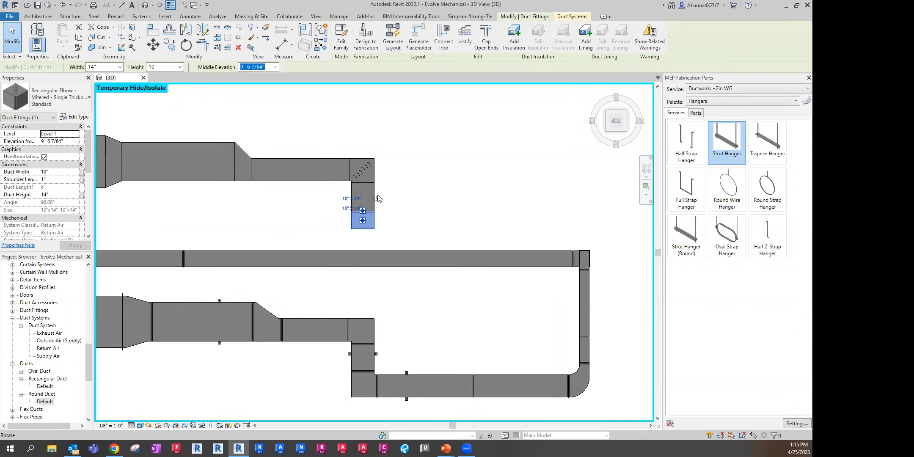
click(375, 198)
key(Escape)
key(Escape)
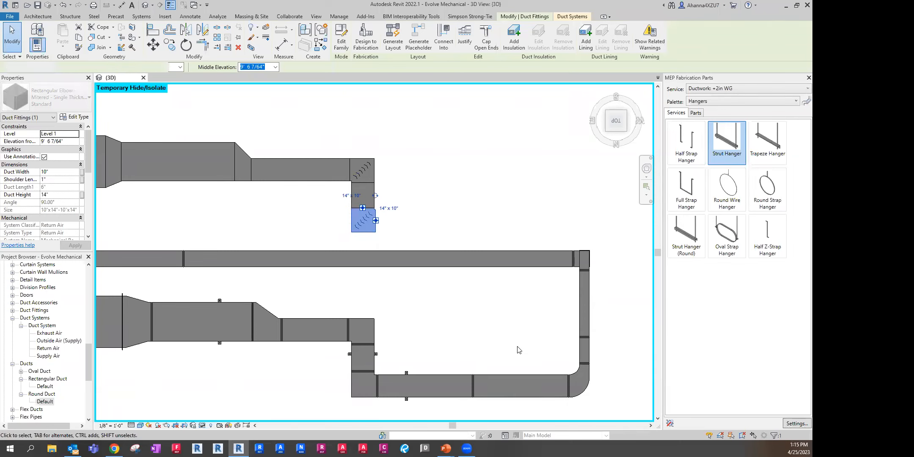
- Delete all parts and the hanger beyond the lower run's last square elbow, up to the separate straight
drag(608, 245, 389, 408)
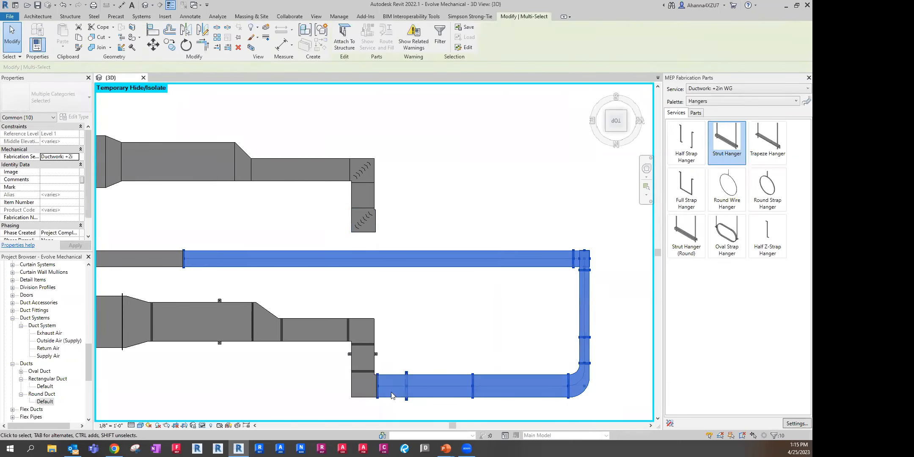
key(Delete)
- Rotate the lower run's last Square Elbow in 90° increments until it returns to its original orientation
click(364, 384)
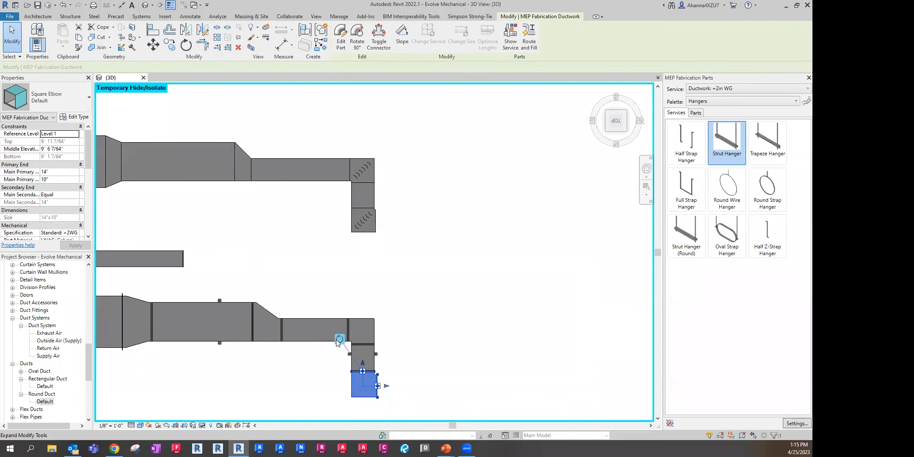
click(337, 346)
click(336, 345)
click(335, 345)
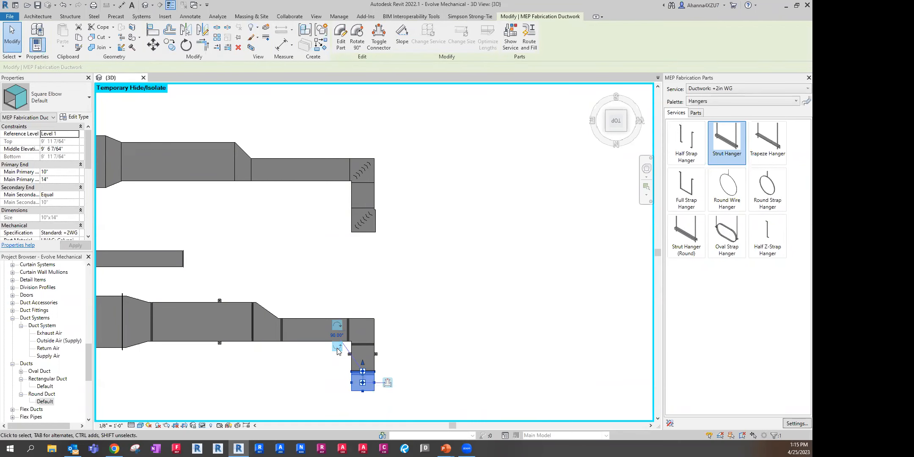
click(410, 330)
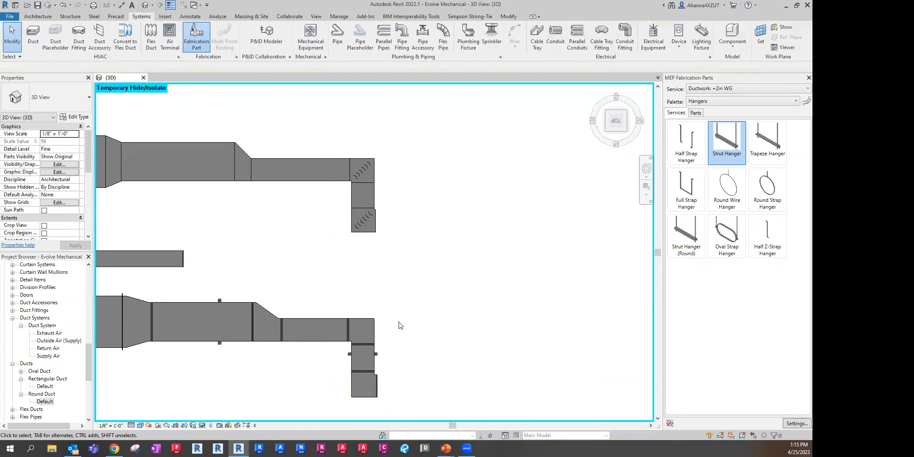
- Compare the editing controls of the connected corner elbow in the lower fabrication run with those in the upper generic run
click(362, 337)
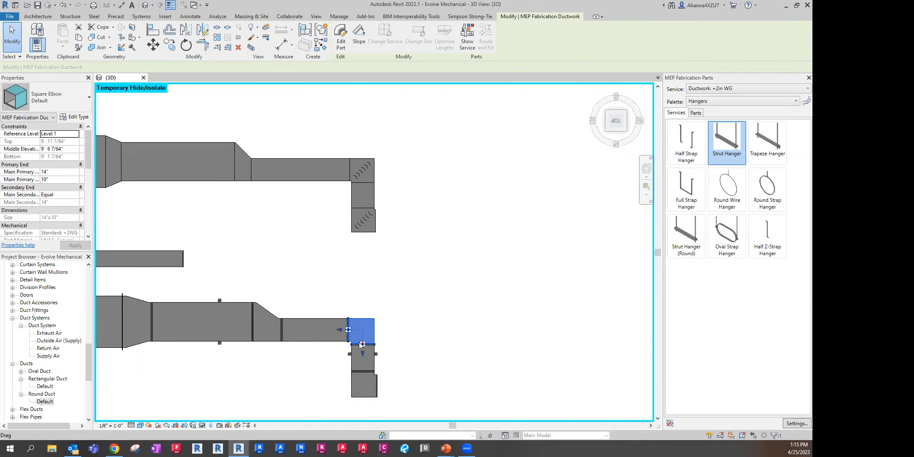
click(373, 176)
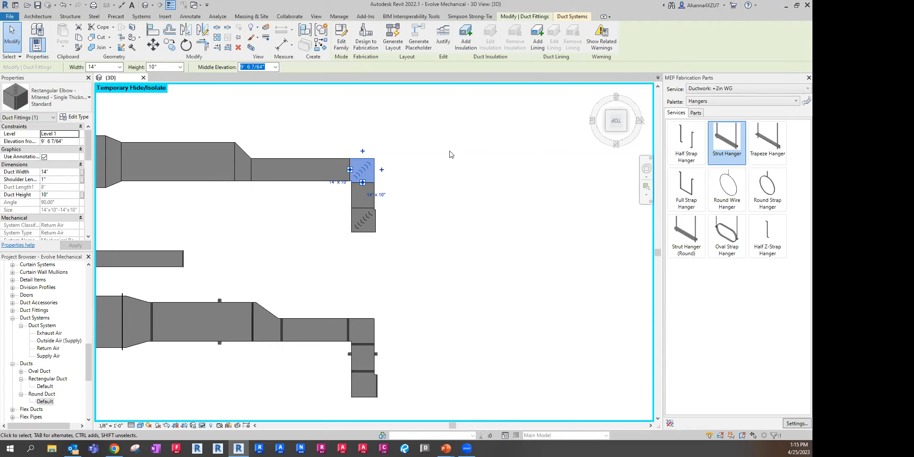
click(461, 174)
scroll(519, 180, down, 3)
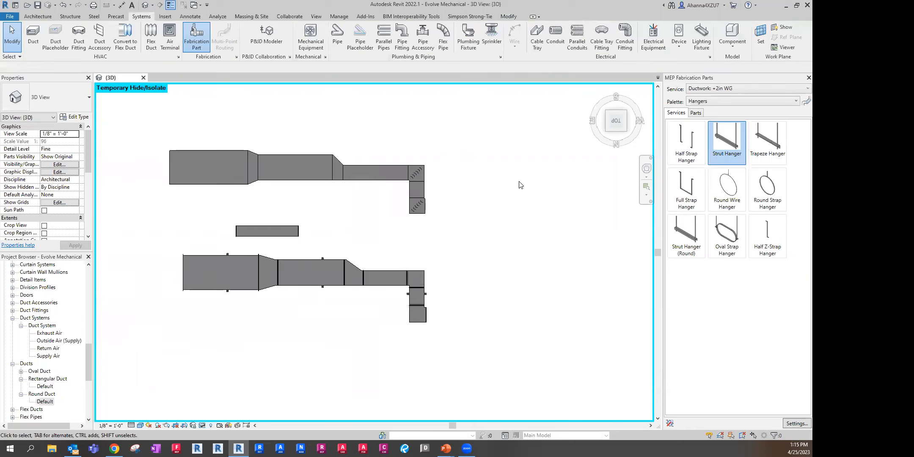
scroll(304, 231, up, 1)
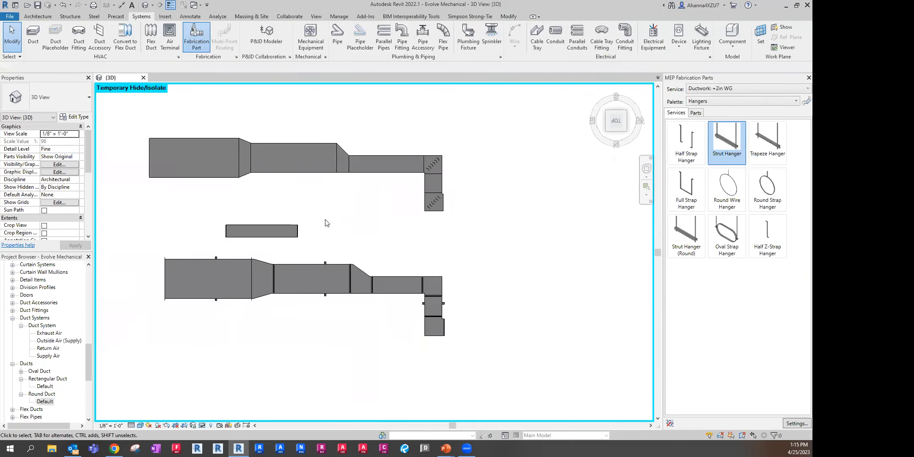
- Stretch the lower run's 32" by 12" straight from its open end to about 23' 8" long
click(227, 272)
scroll(466, 249, down, 3)
scroll(321, 264, up, 2)
drag(323, 266, 127, 262)
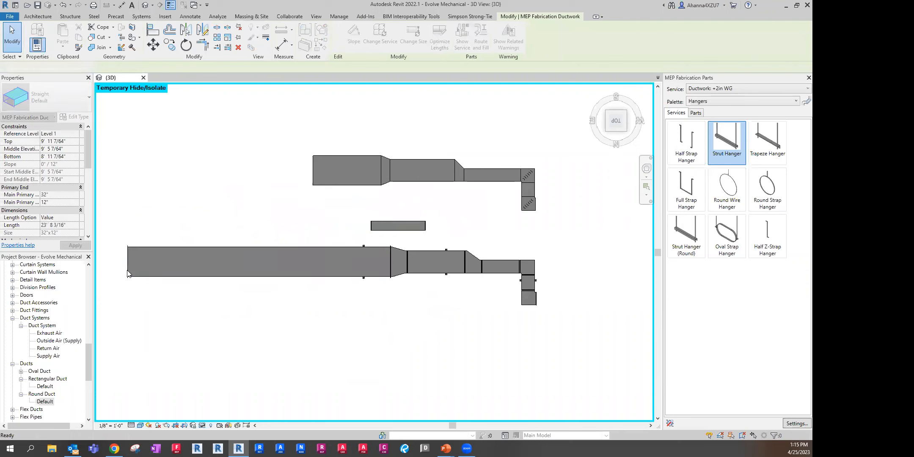
click(226, 251)
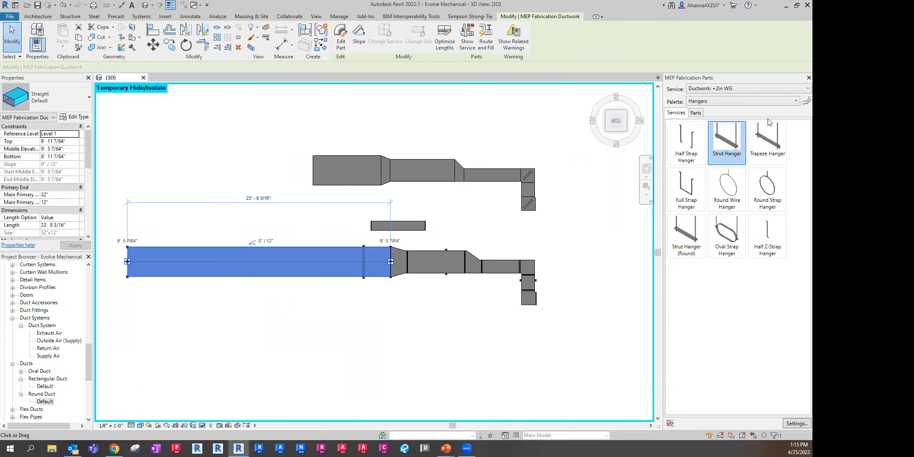
- Switch the fabrication parts palette to Rect and preview placing a Straight without adding one
click(713, 101)
click(702, 114)
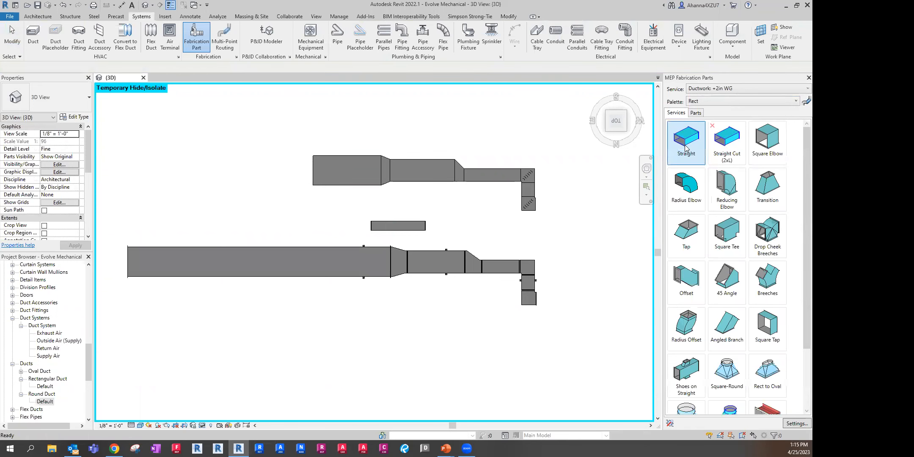
click(685, 146)
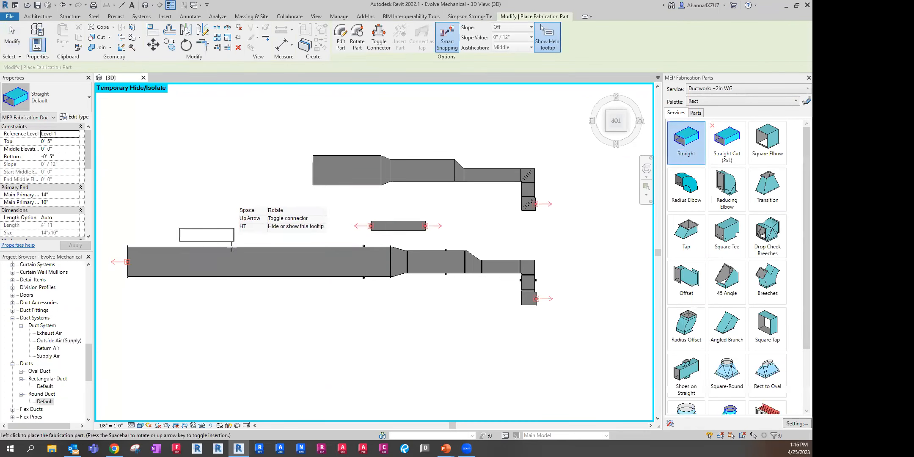
key(Escape)
- Split the lower run's long 32" by 12" straight with Optimize Lengths and check the resulting segments one by one
click(244, 255)
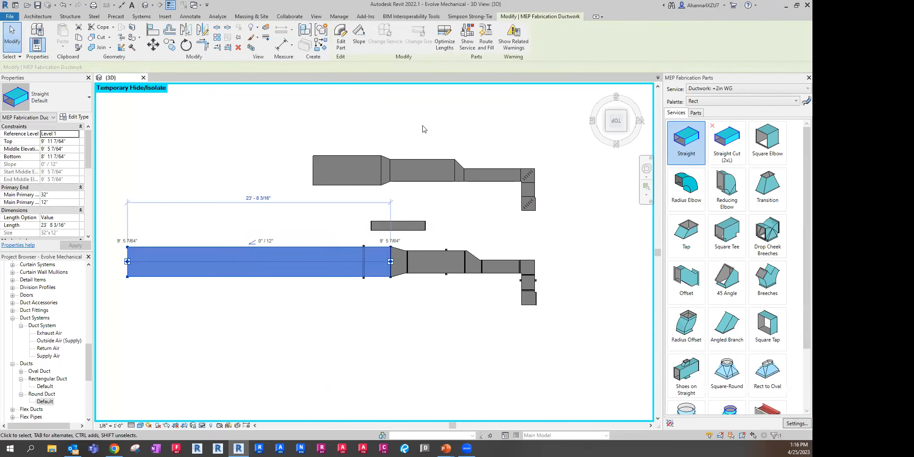
click(445, 42)
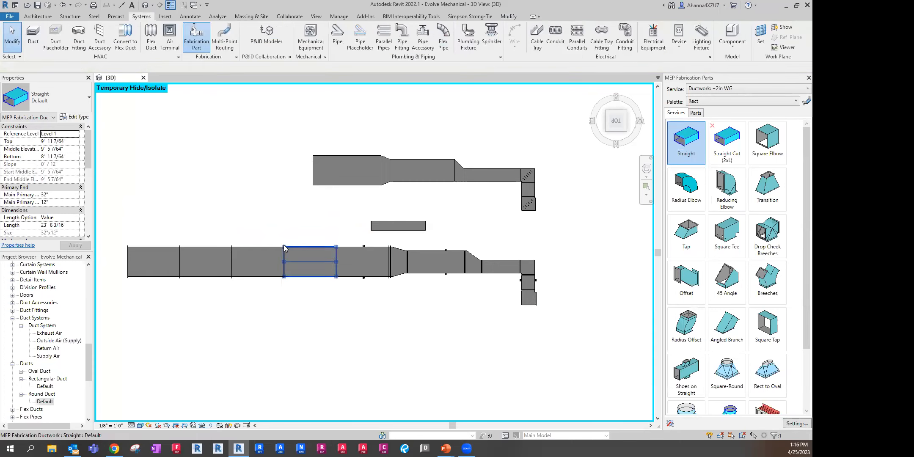
click(160, 253)
click(209, 249)
click(268, 248)
click(311, 248)
click(353, 254)
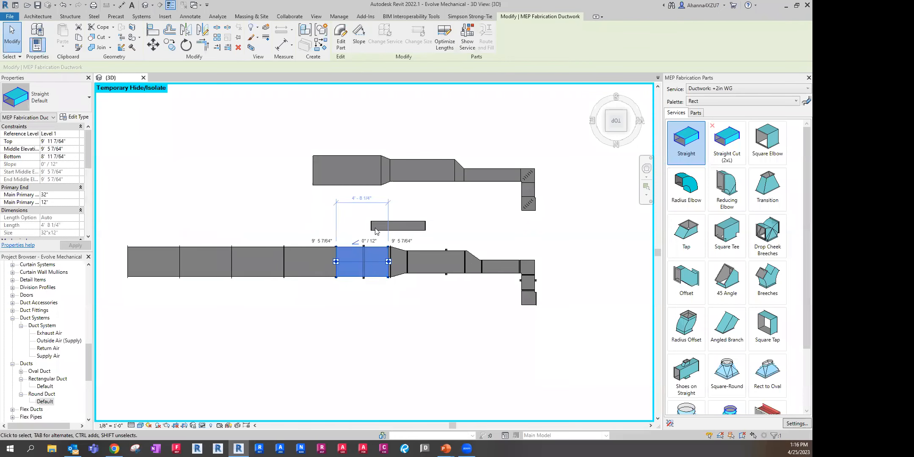
- Inspect the short leftover straight between the lower run's last full-length segment and the transition
scroll(392, 250, up, 6)
key(Escape)
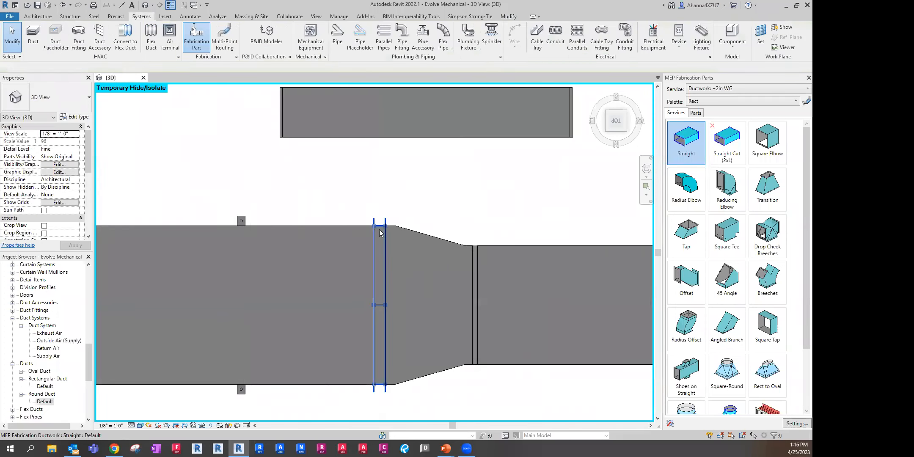
click(379, 232)
scroll(220, 190, down, 3)
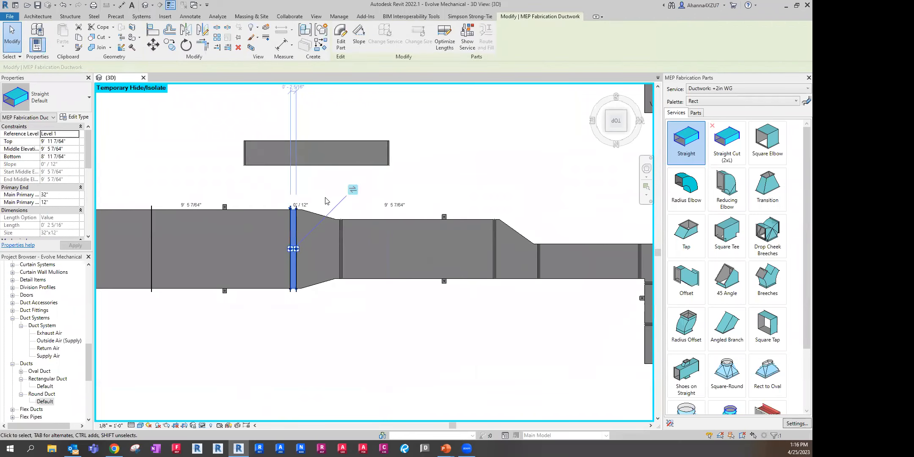
scroll(314, 206, up, 3)
key(Escape)
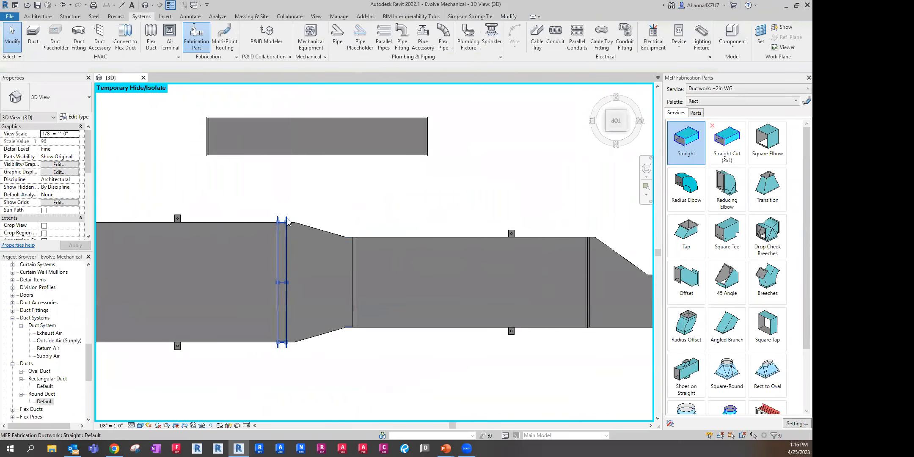
- Examine the end connectors of the lower run's 32" by 12" to 24" by 10" transition in Edit Part, leaving them as they are
click(292, 222)
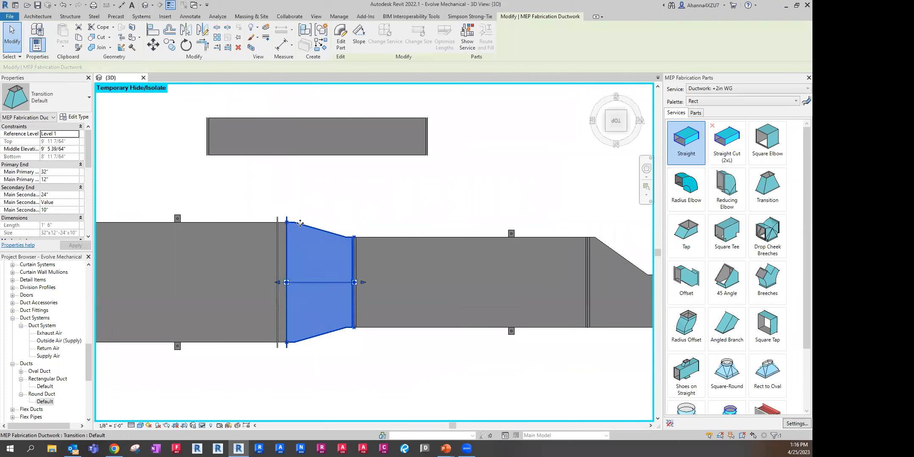
click(311, 207)
click(300, 231)
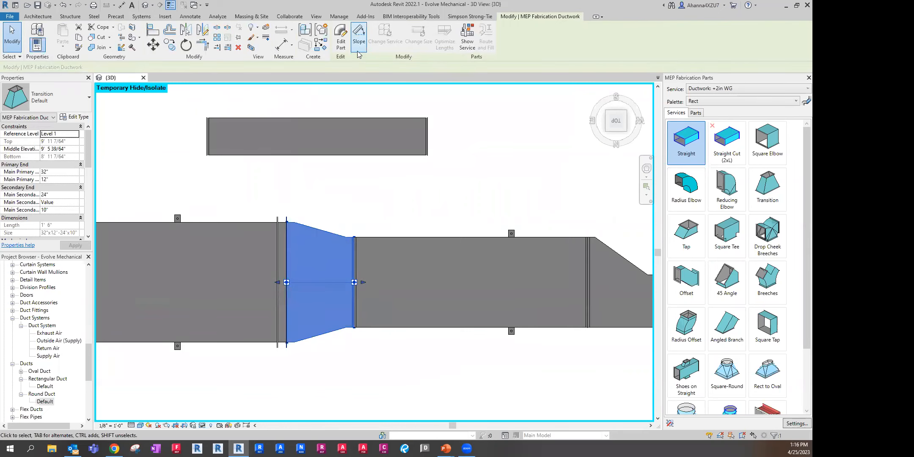
click(341, 41)
click(453, 118)
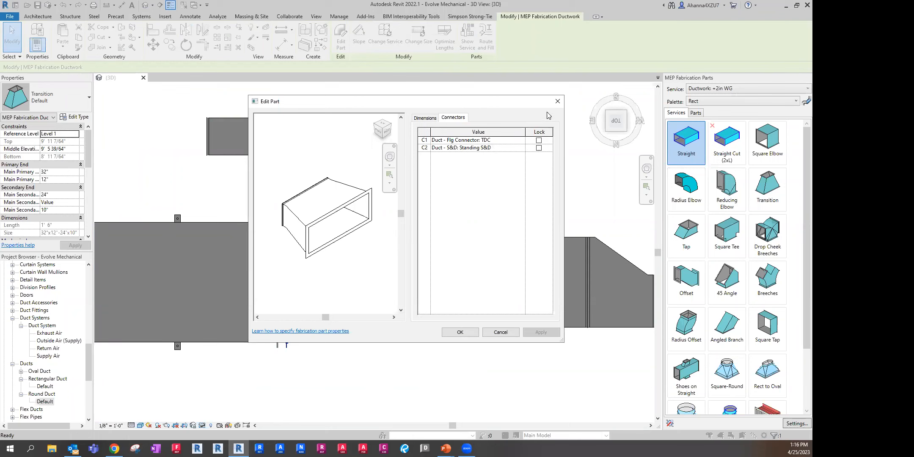
click(558, 101)
scroll(495, 194, down, 2)
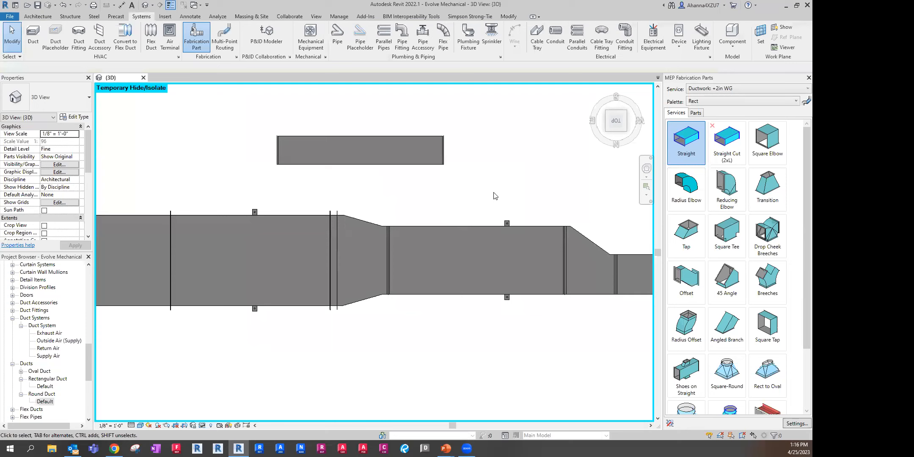
scroll(467, 202, down, 5)
middle_drag(540, 187, 532, 210)
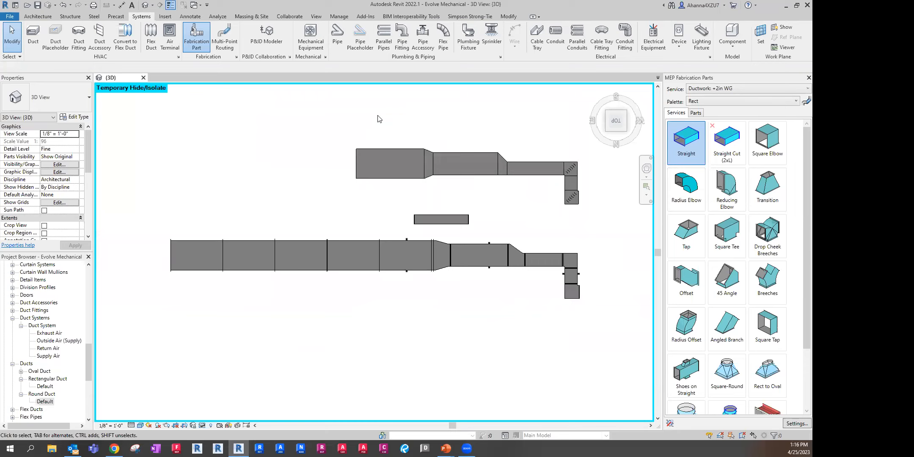
click(305, 242)
click(146, 240)
click(348, 241)
key(alt+Tab)
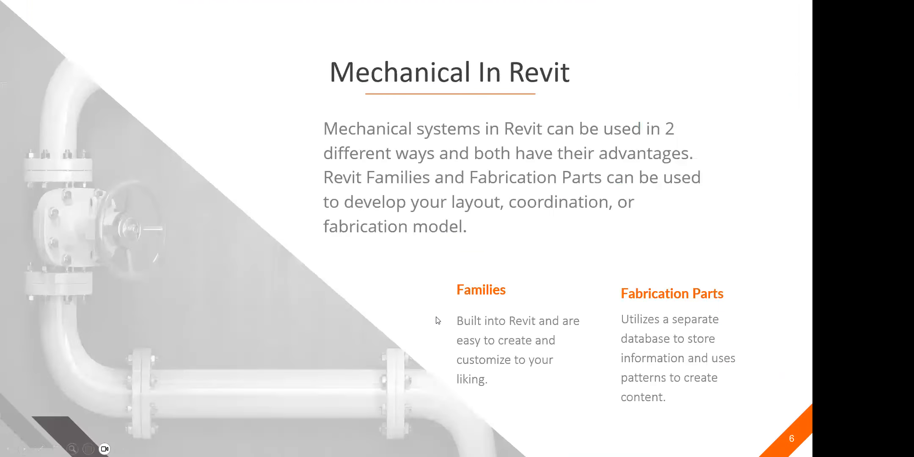
click(532, 284)
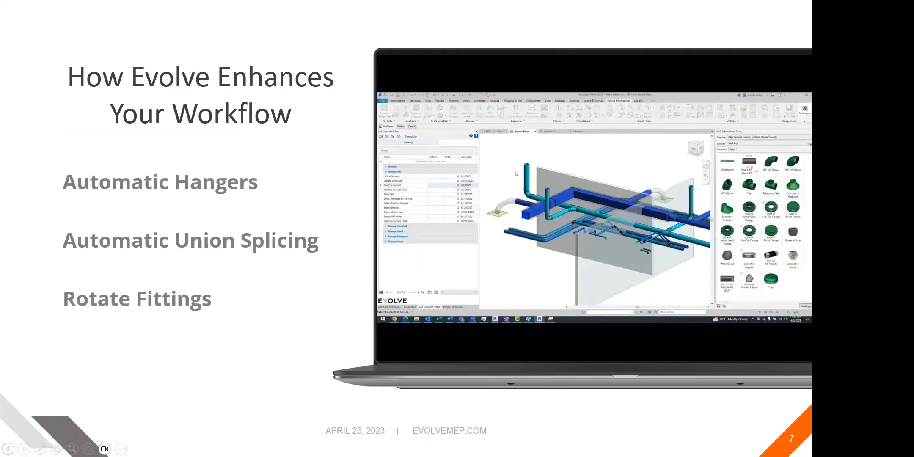